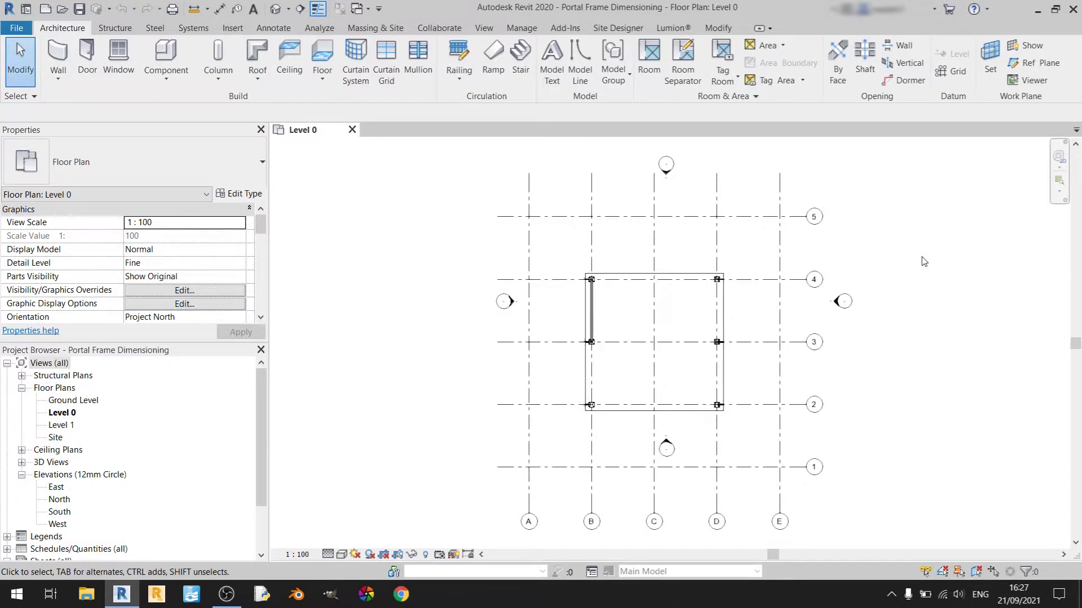
Add an aligned dimension between grids B and C, placed between grid 4 and grid 5
left_click(265, 29)
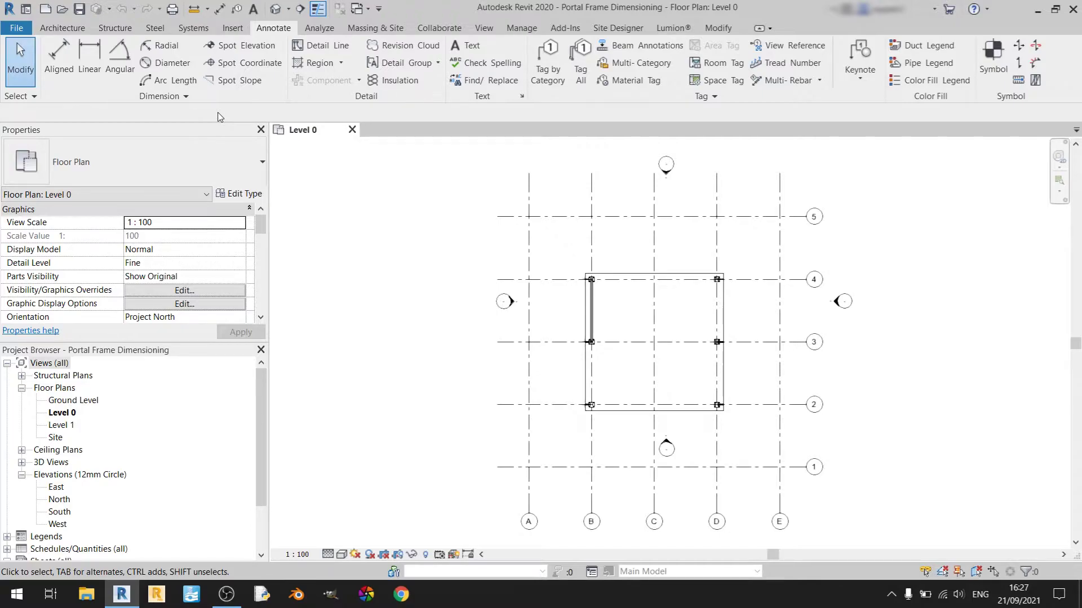
left_click(66, 67)
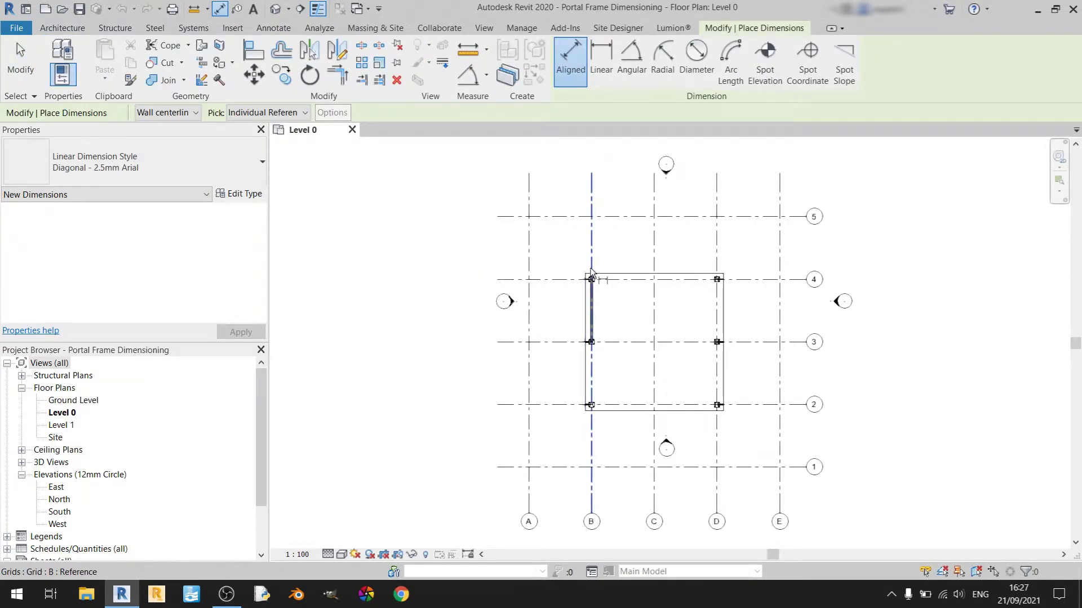
left_click(591, 249)
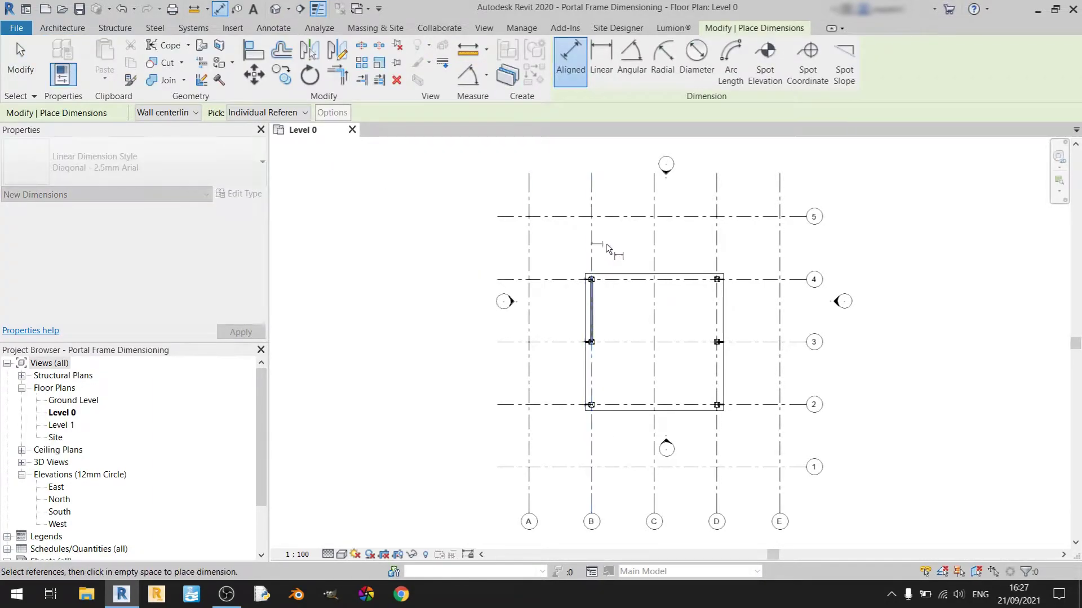
left_click(656, 248)
left_click(621, 247)
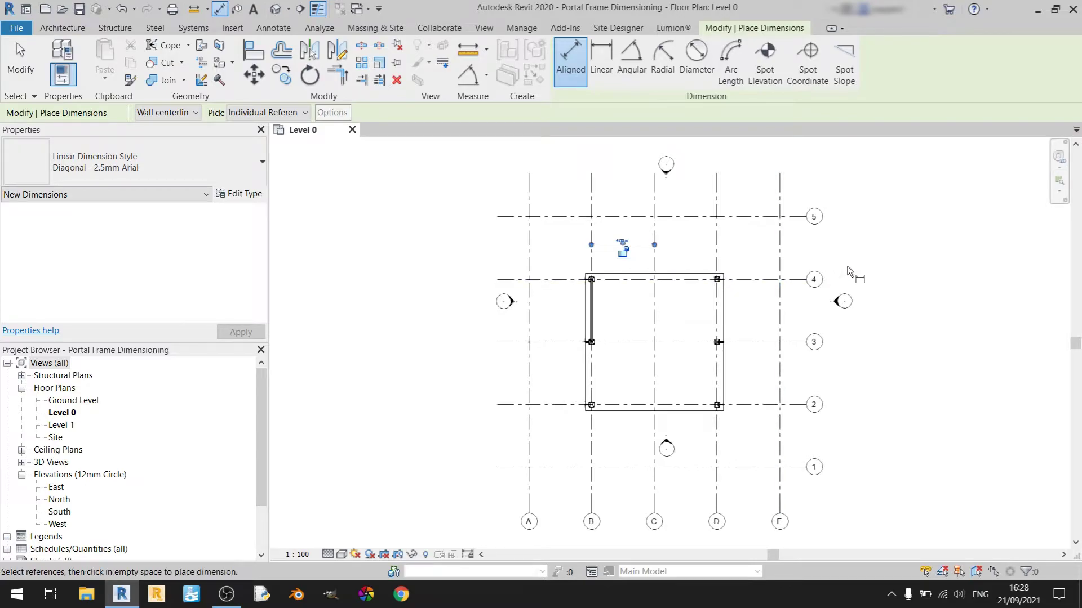
Add an aligned dimension across the foundation slab's full width, placed beyond the grid B–C dimension
scroll(850, 271, "up", 3)
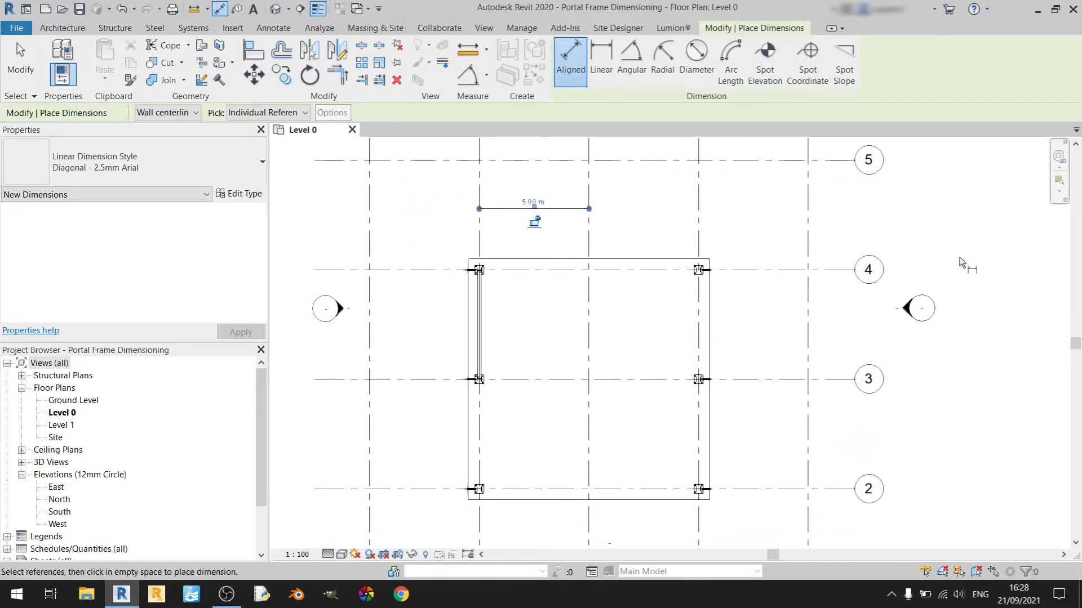
middle_click_drag(960, 262, 983, 265)
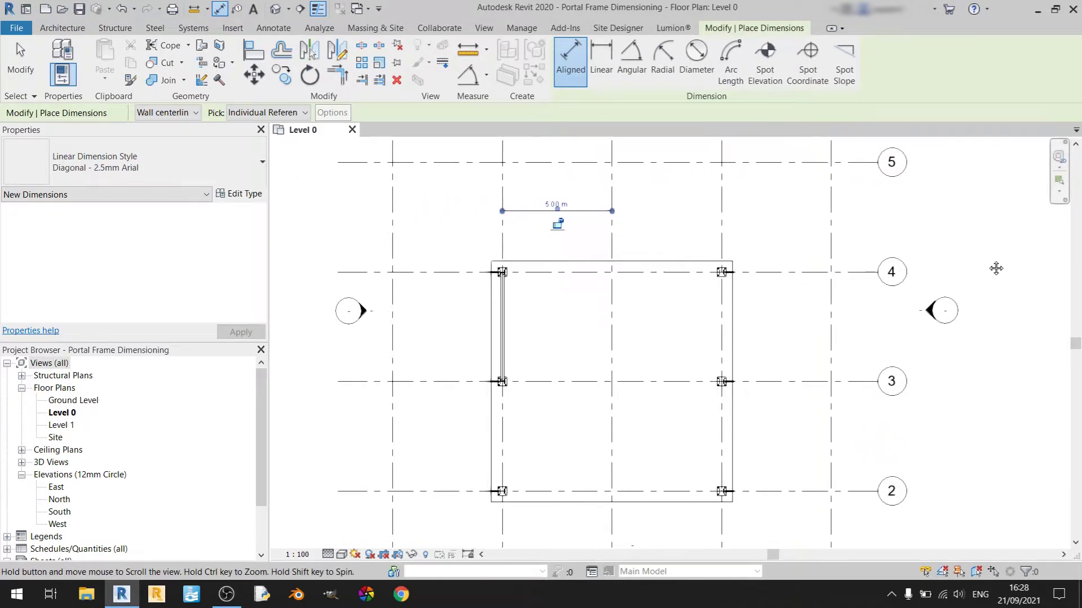
left_click(489, 310)
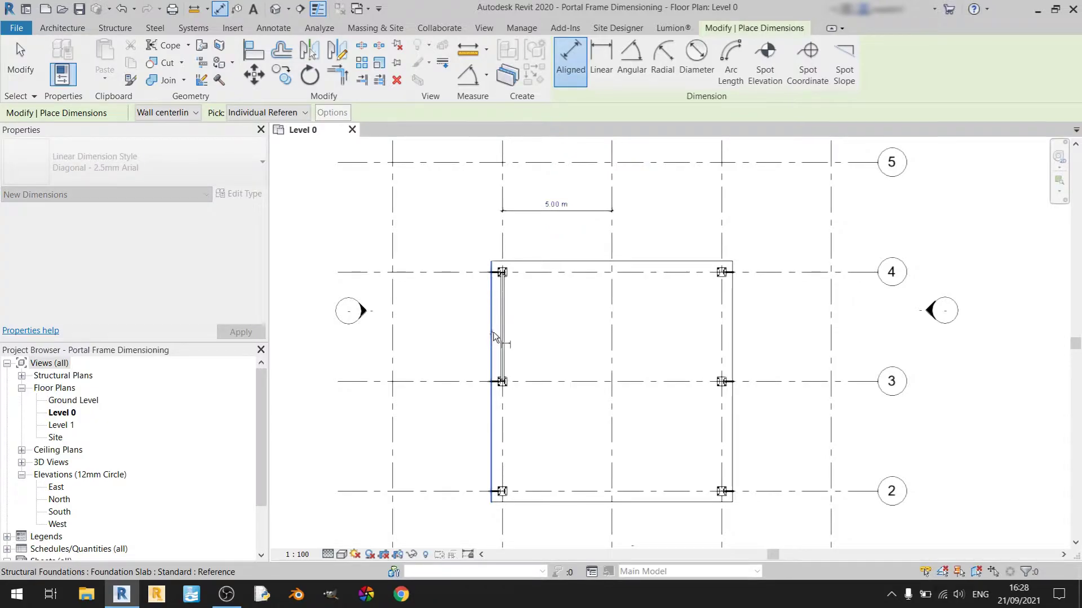
left_click(492, 336)
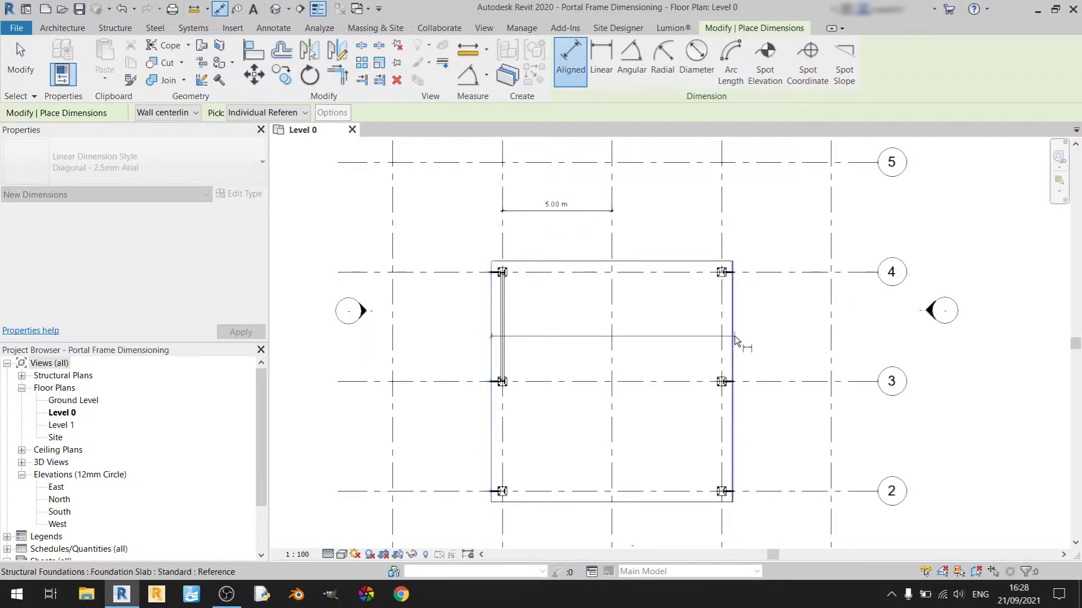
left_click(732, 337)
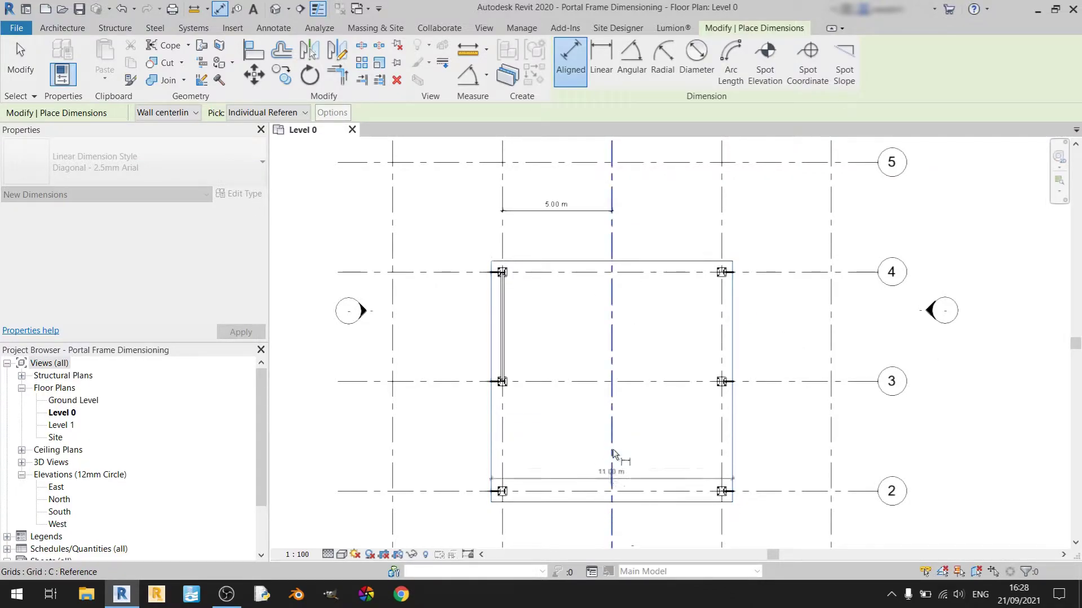
scroll(629, 171, "down", 2)
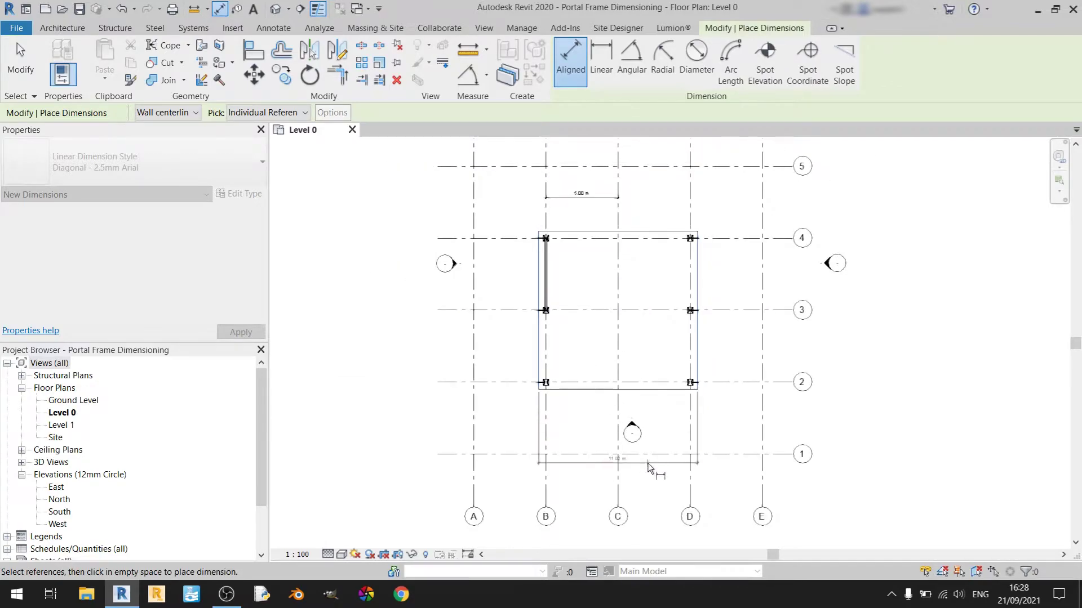
left_click(635, 183)
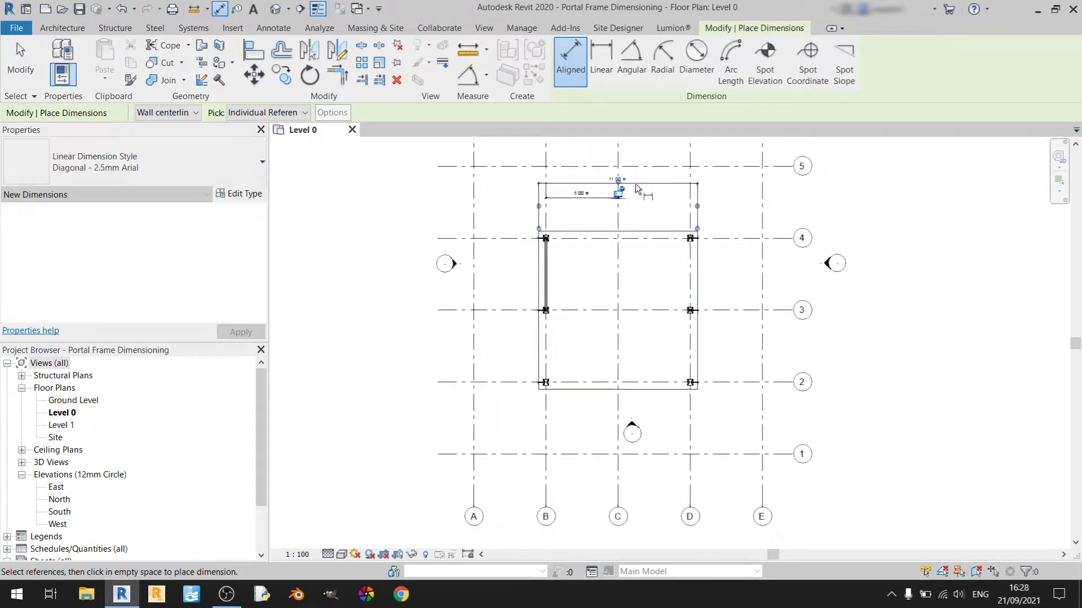
Add an aligned dimension along the foundation slab's full depth, placed between the slab and grid E
scroll(712, 232, "up", 2)
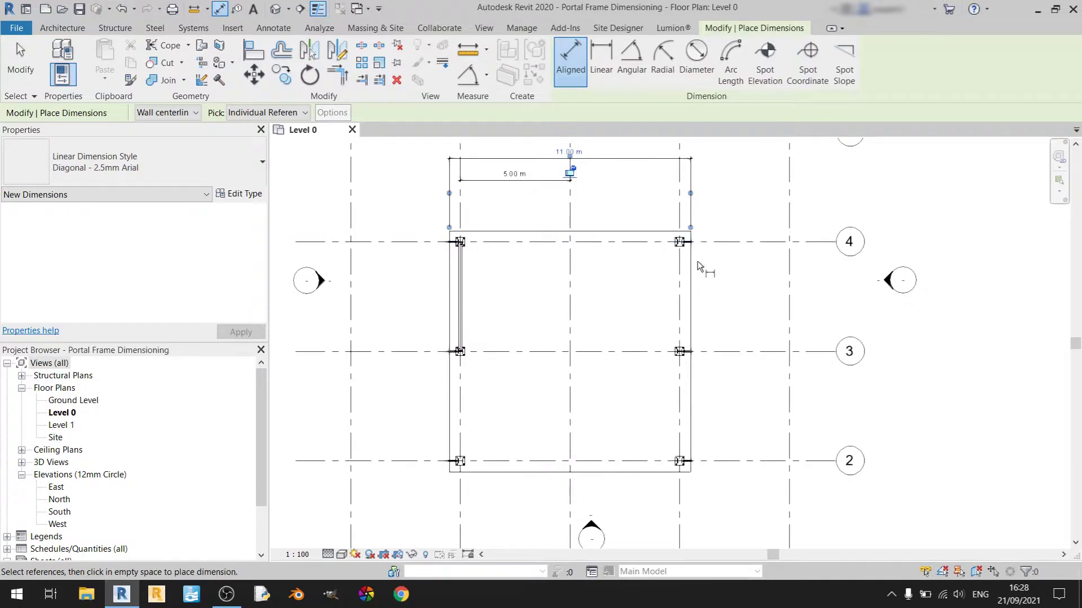
left_click(599, 231)
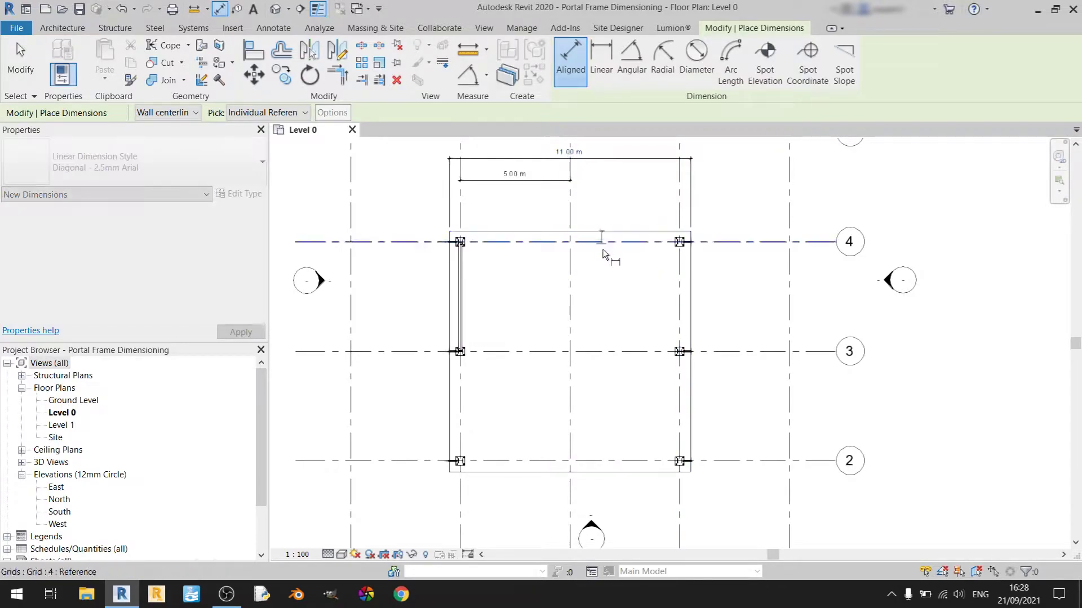
left_click(597, 472)
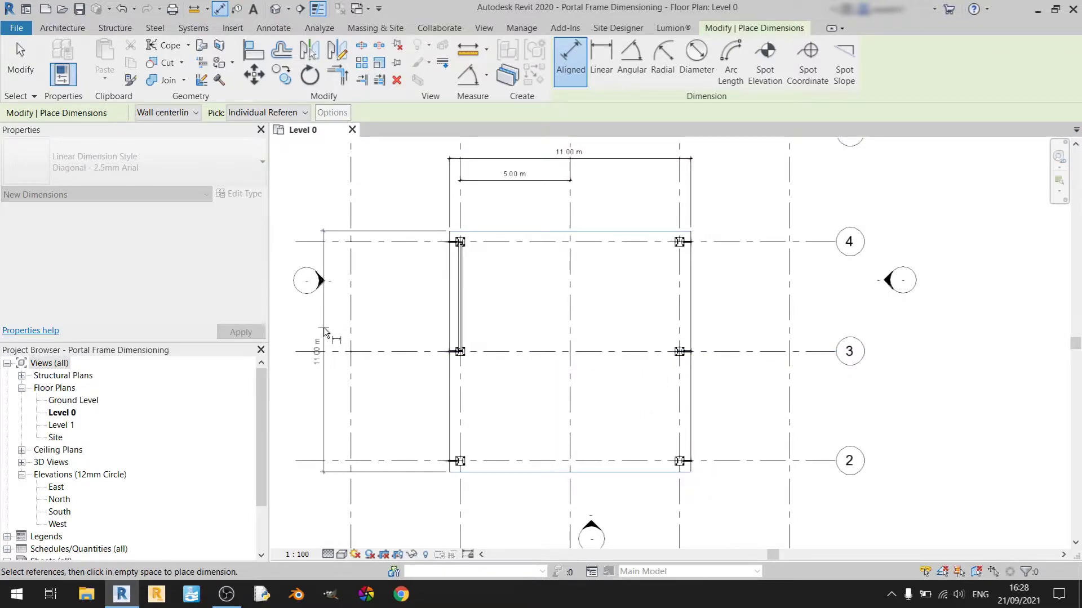
left_click(760, 364)
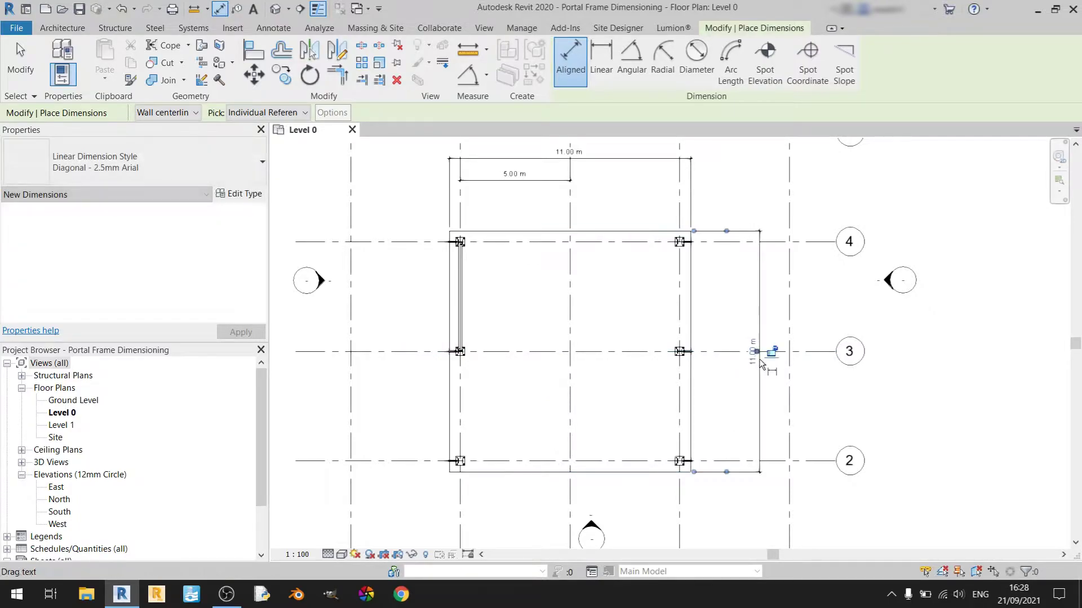
Add a continuous aligned dimension string across grids A, B, C, D and E, placed between grids 1 and 2
middle_click_drag(721, 421, 752, 374)
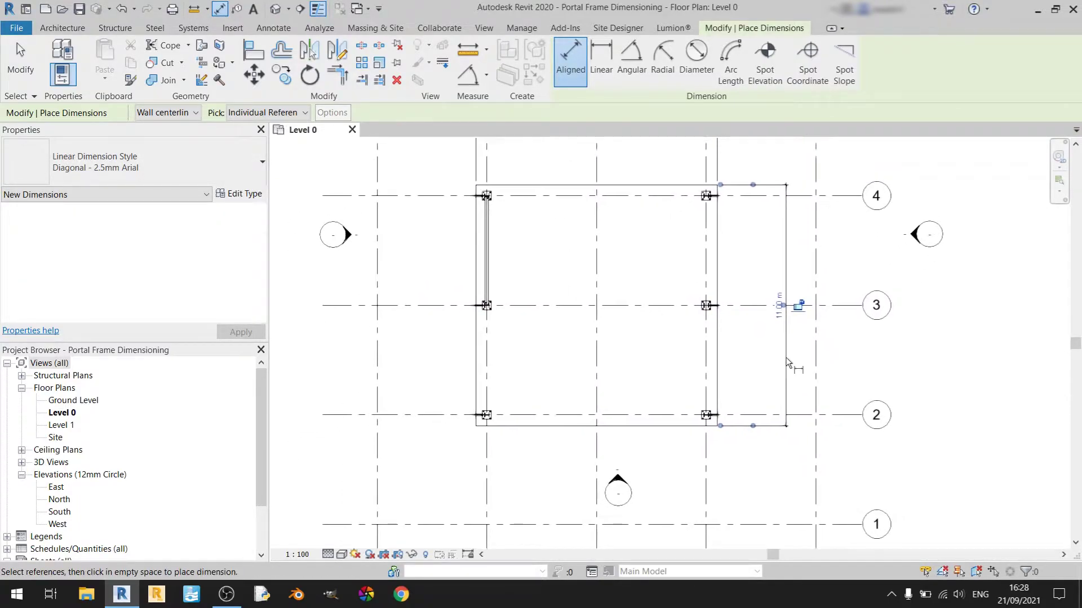
scroll(780, 363, "down", 3)
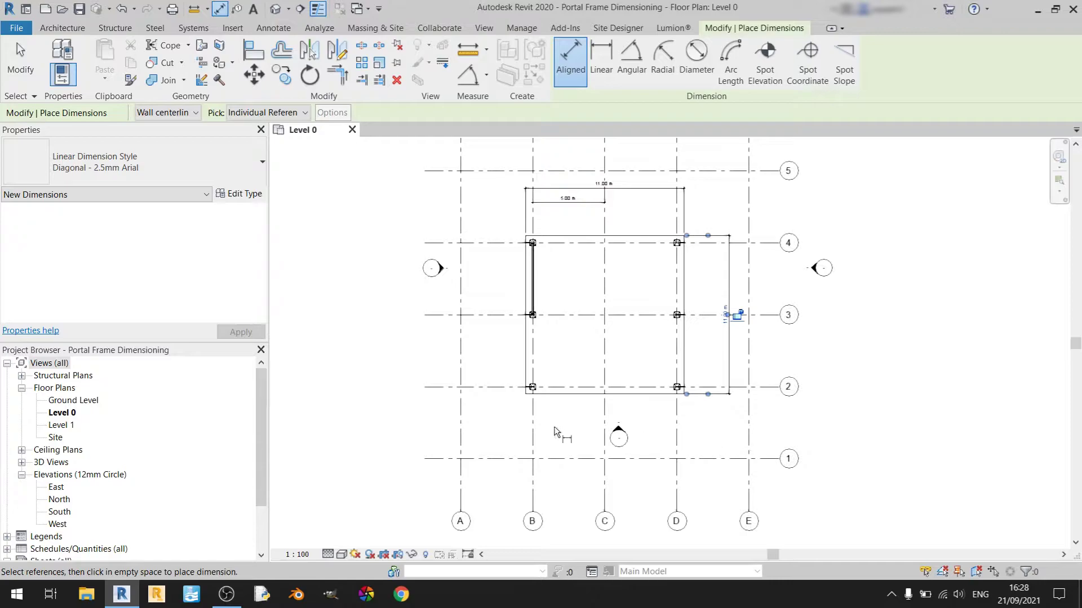
left_click(459, 425)
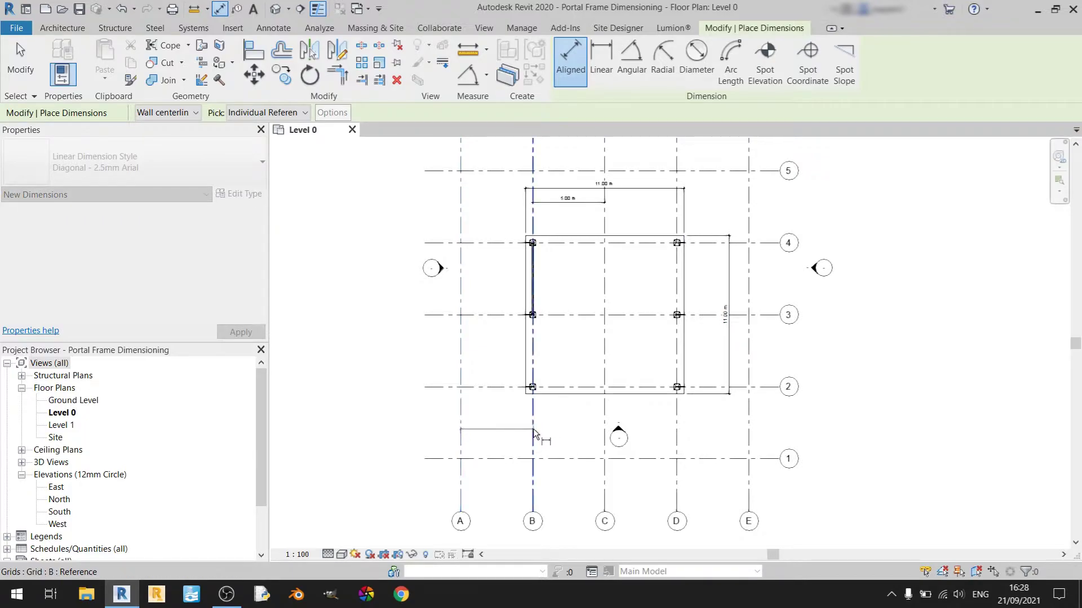
left_click(533, 432)
left_click(604, 432)
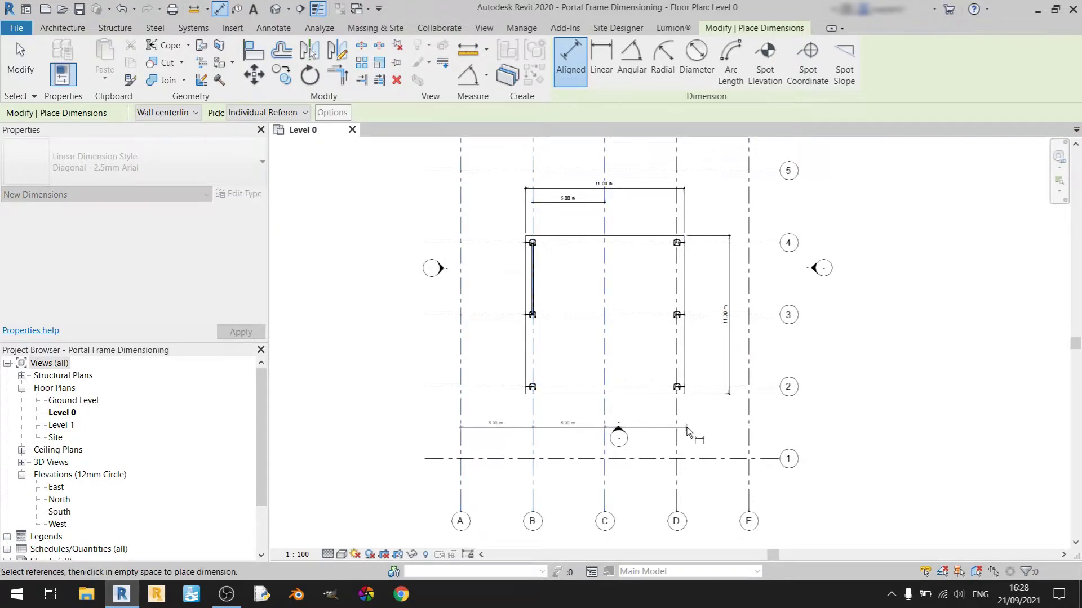
left_click(679, 430)
left_click(751, 434)
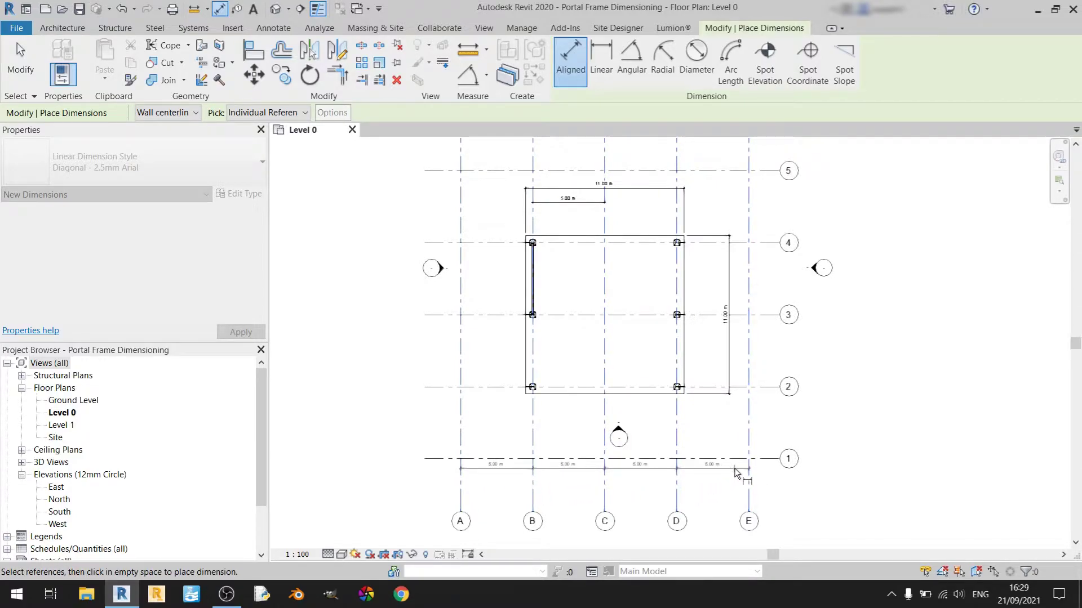
left_click(721, 422)
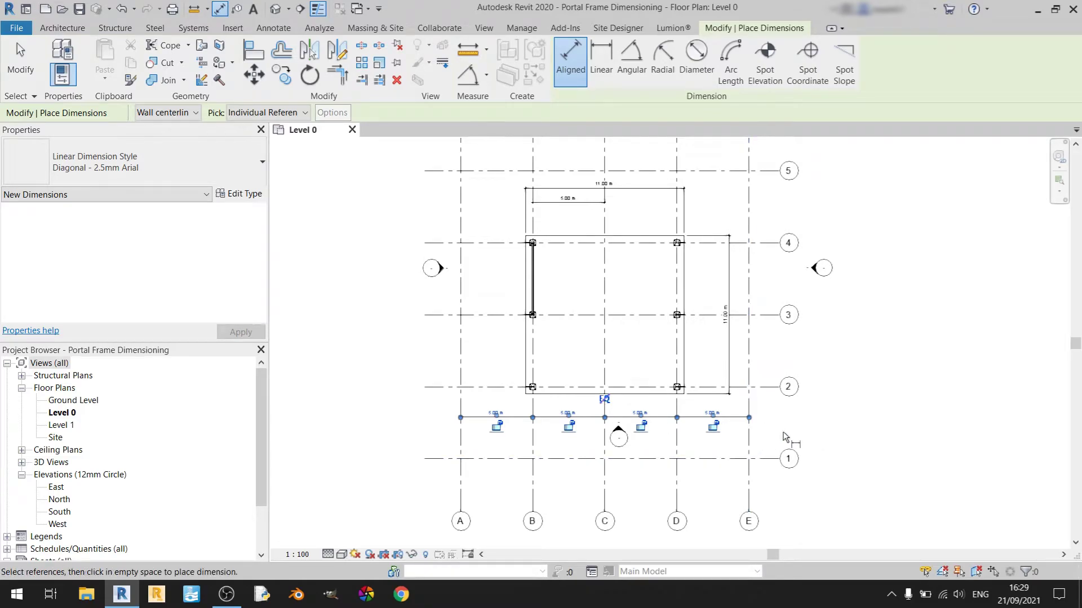
left_click(896, 438)
key("Escape")
key("Escape")
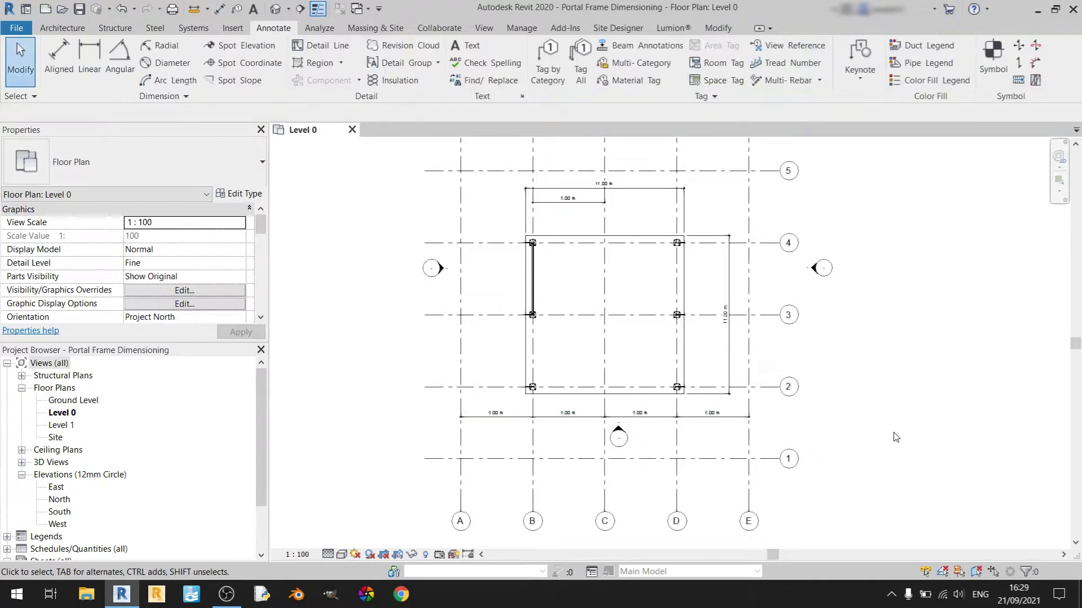
Move grid E to 10 m from grid D and make the A–E dimension string's spacings equal
left_click(748, 447)
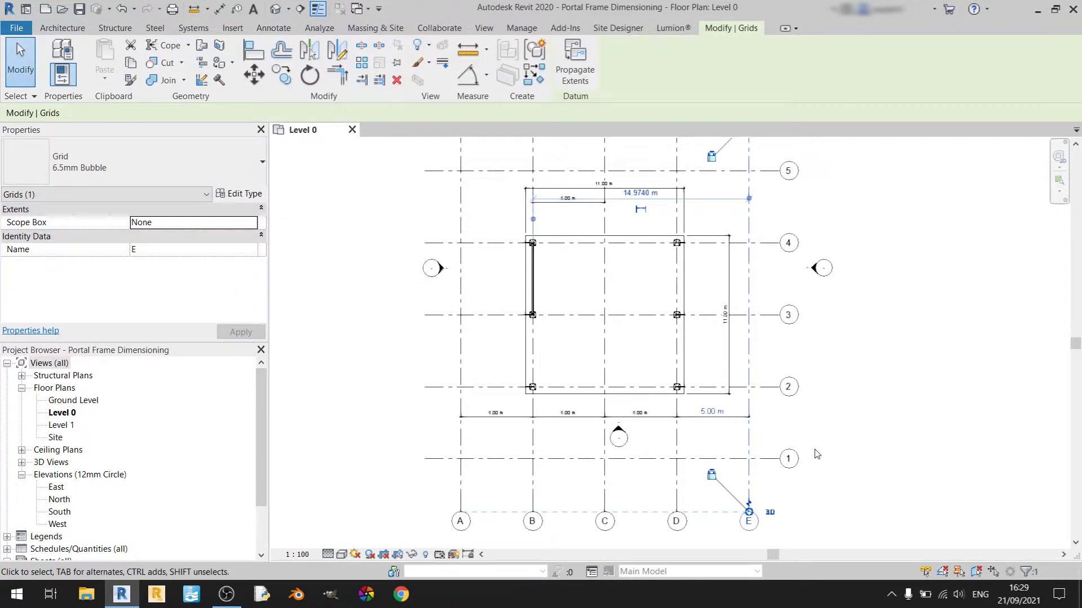
left_click_drag(749, 441, 824, 444)
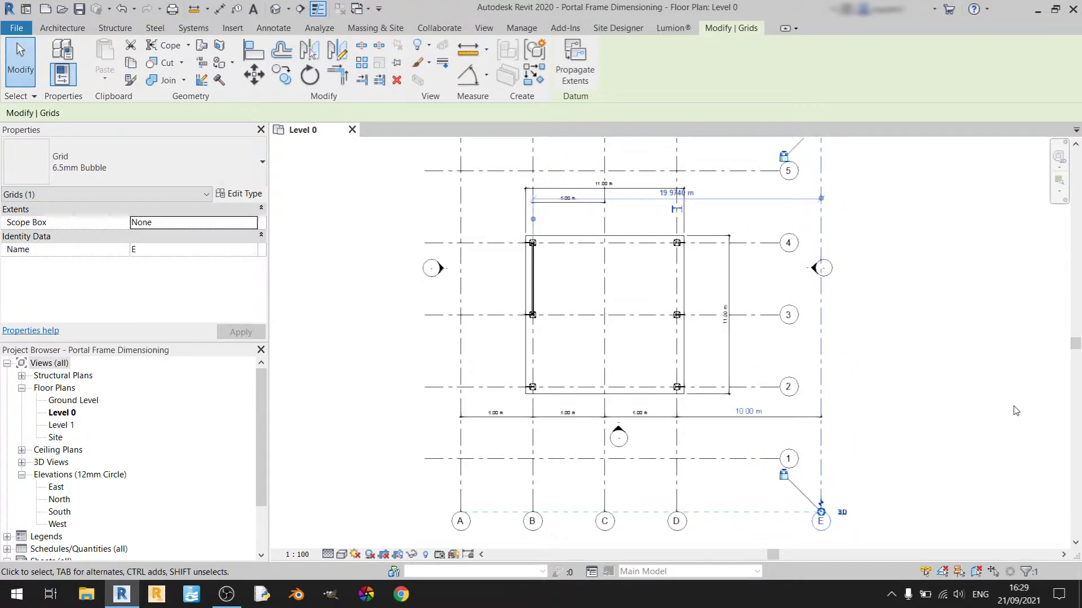
left_click(1002, 417)
left_click(785, 419)
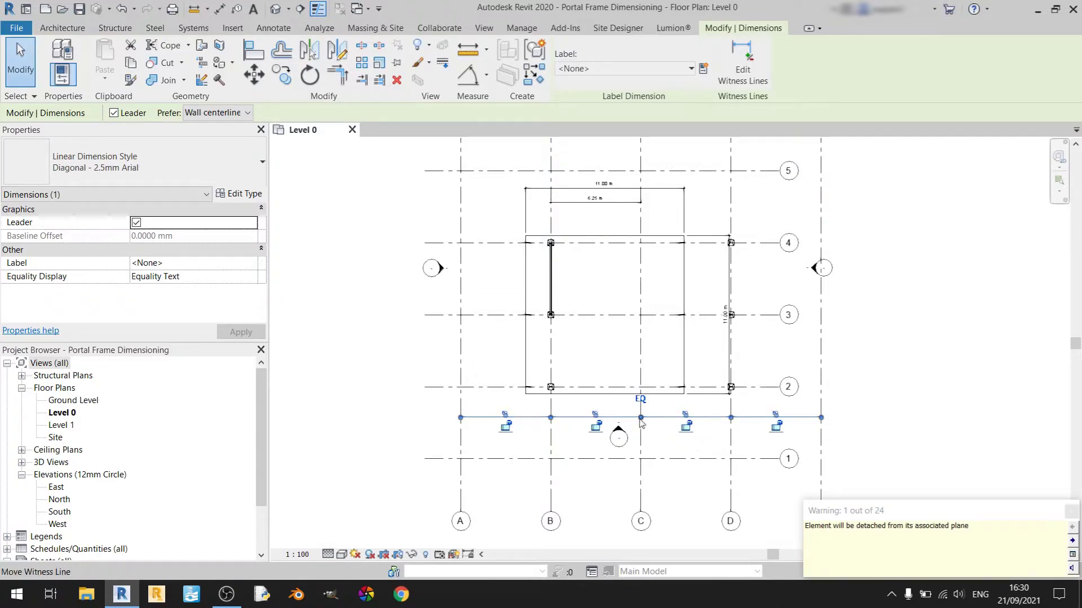
left_click(936, 401)
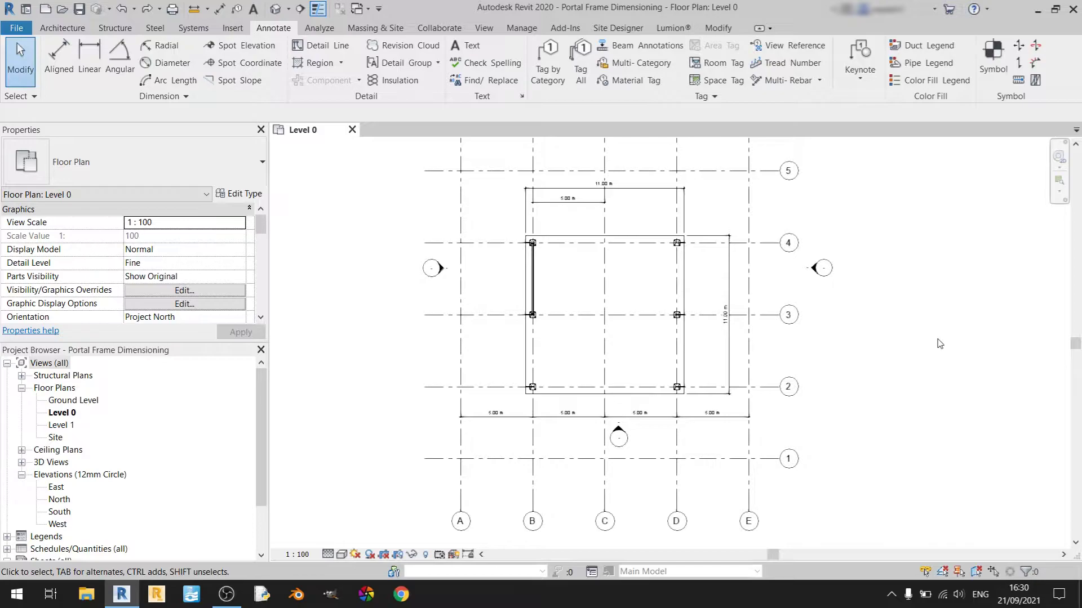
Add a horizontal linear dimension from the vertical pipe's centre to the steel column's centre at grid B4
middle_click_drag(939, 344, 931, 355)
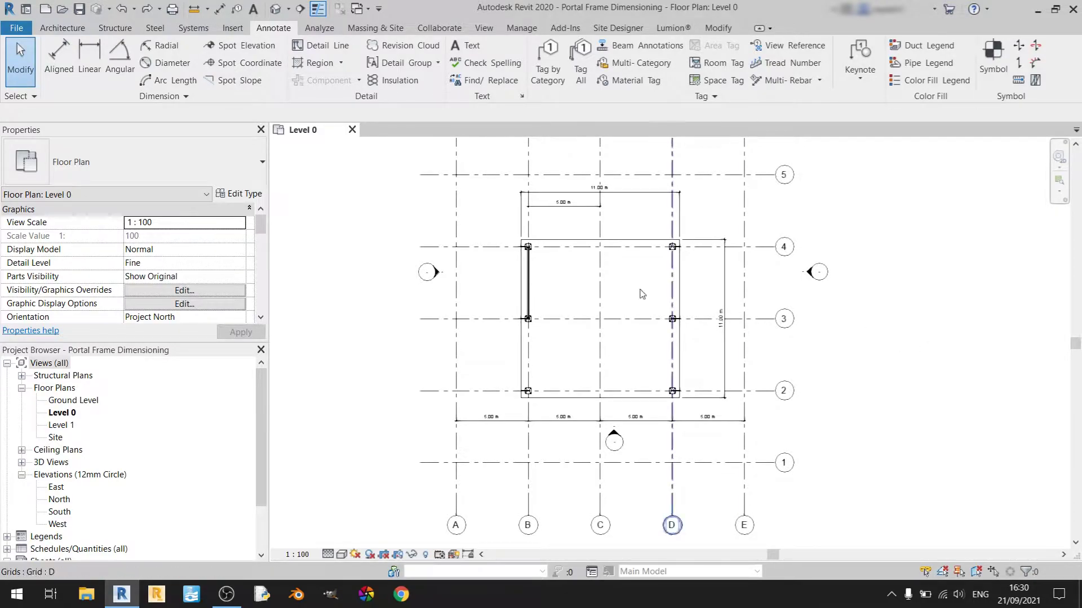
left_click(89, 72)
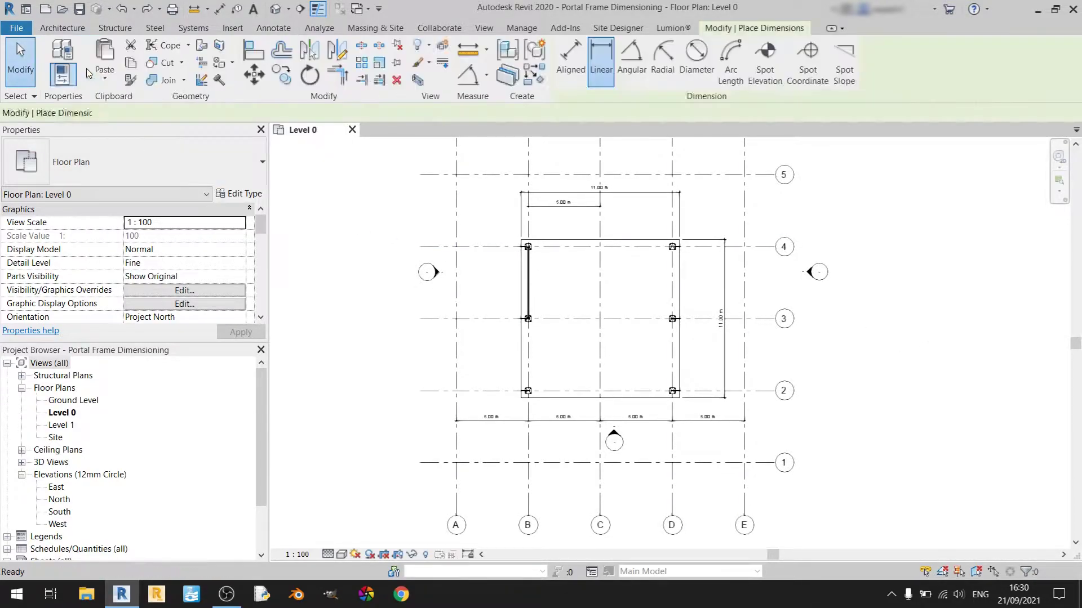
scroll(510, 322, "up", 5)
scroll(558, 337, "up", 10)
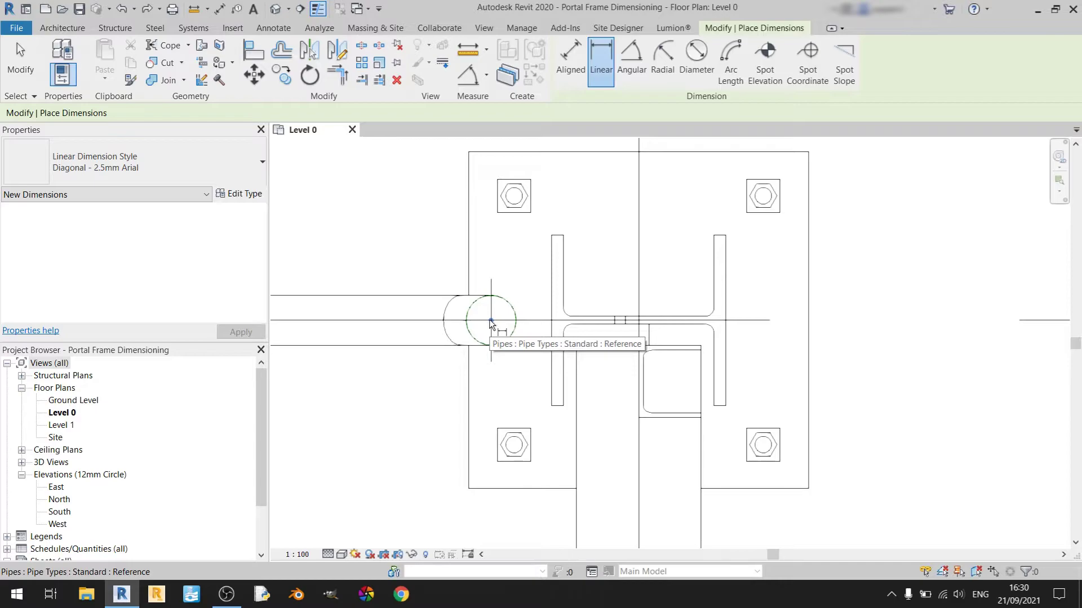
left_click(490, 321)
scroll(527, 332, "up", 3)
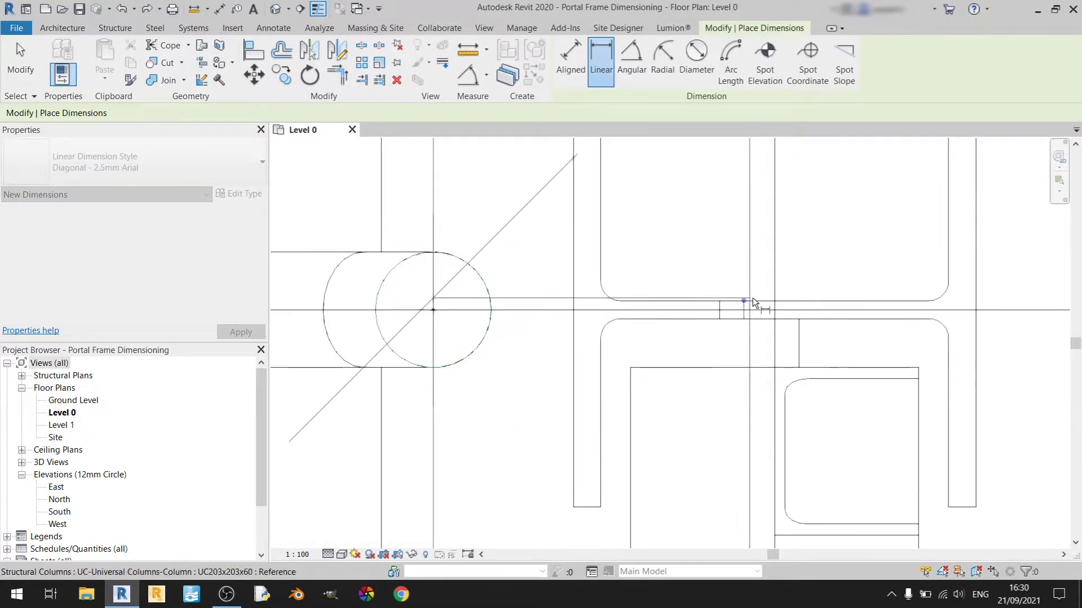
scroll(767, 338, "up", 5)
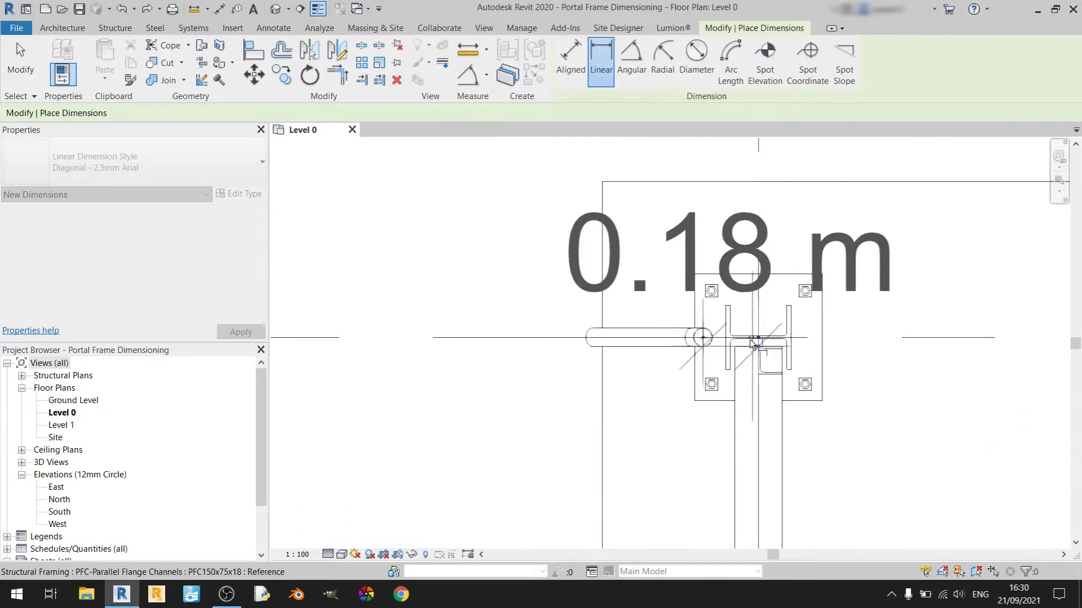
scroll(749, 316, "down", 2)
left_click(745, 202)
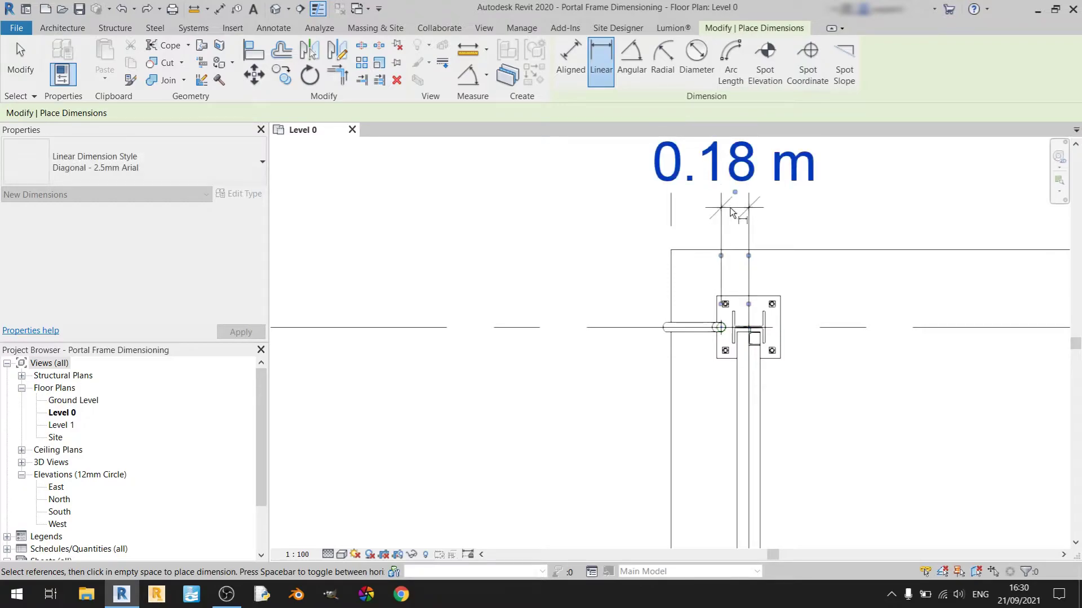
Add a horizontal linear dimension from the steel column's centre at grid B4 to the column's centre at grid D4, placed just outside the slab edge
middle_click_drag(937, 309, 586, 350)
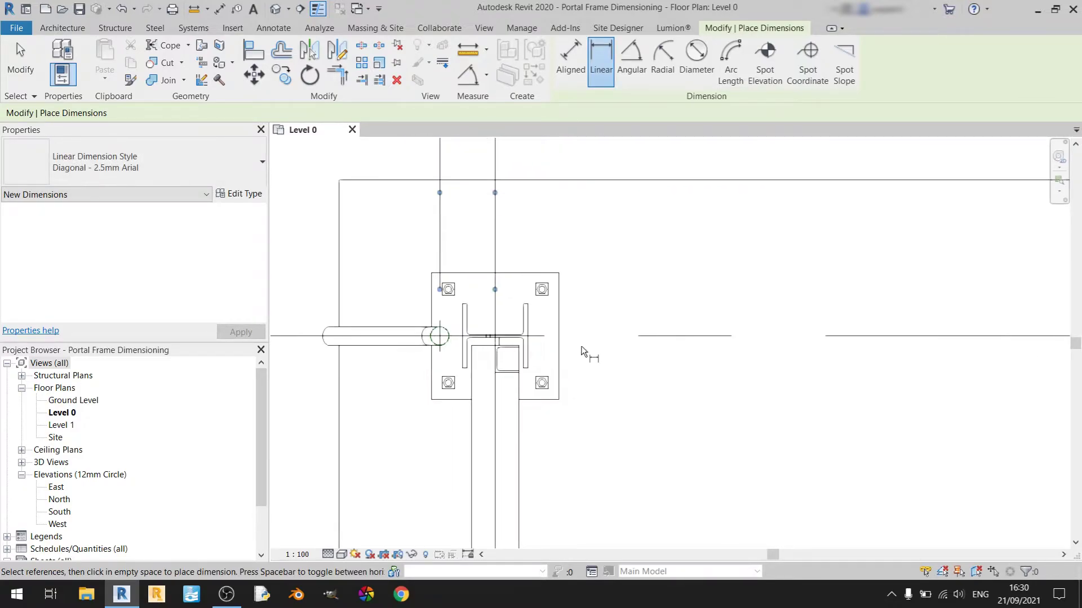
scroll(496, 349, "up", 5)
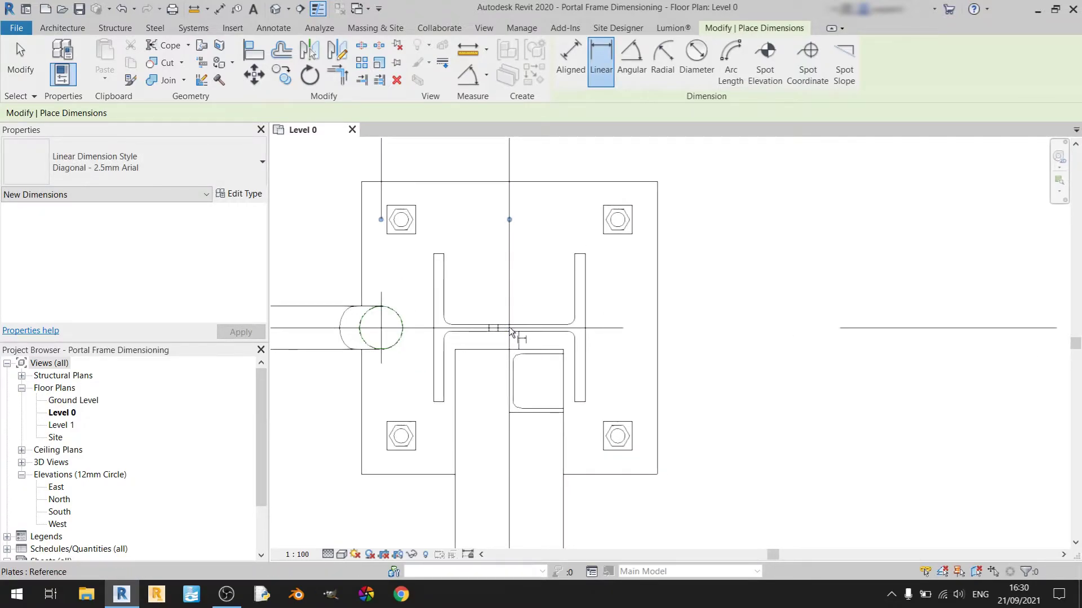
scroll(512, 333, "up", 2)
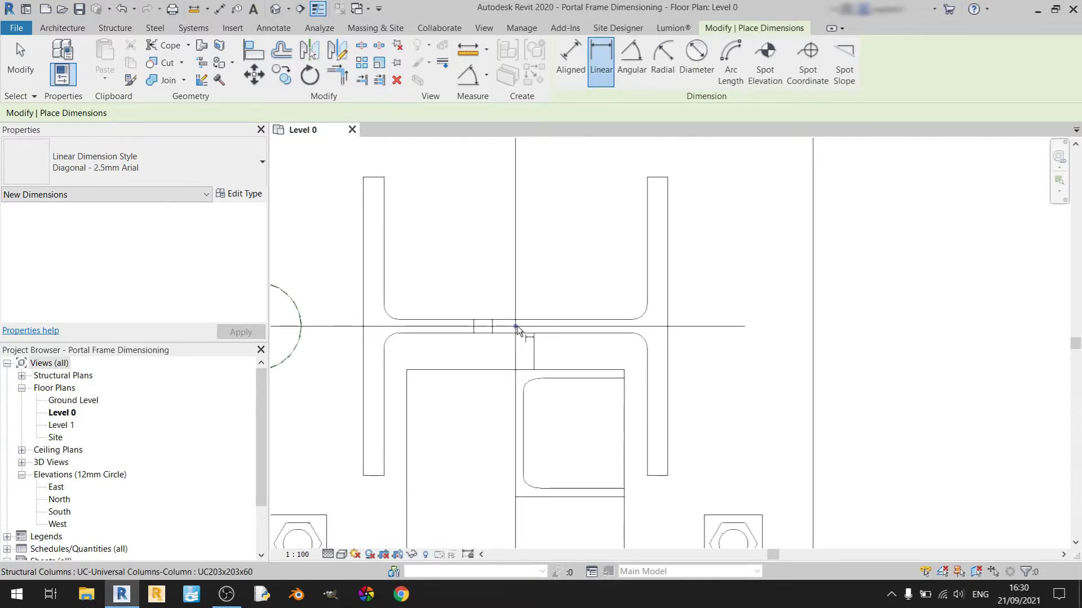
scroll(736, 378, "down", 8)
middle_click_drag(845, 358, 491, 317)
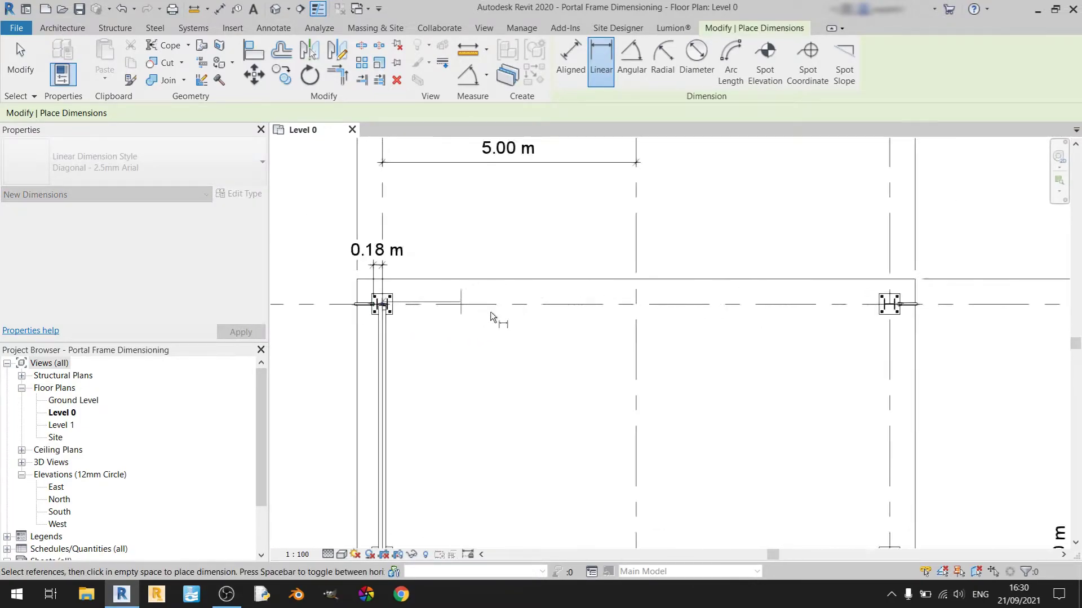
scroll(490, 317, "down", 5)
scroll(682, 355, "up", 10)
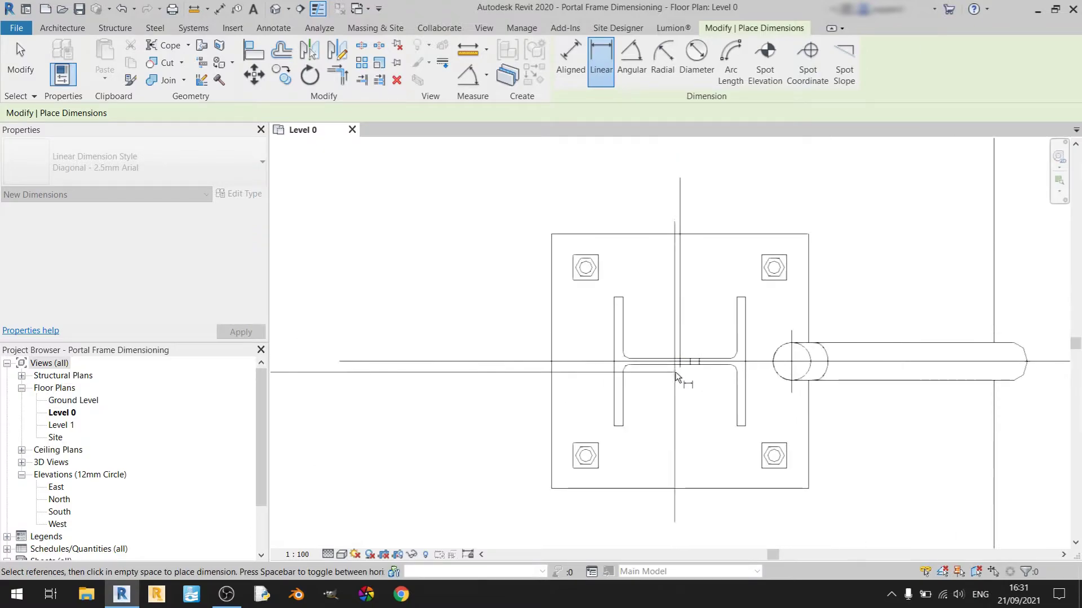
scroll(627, 377, "down", 5)
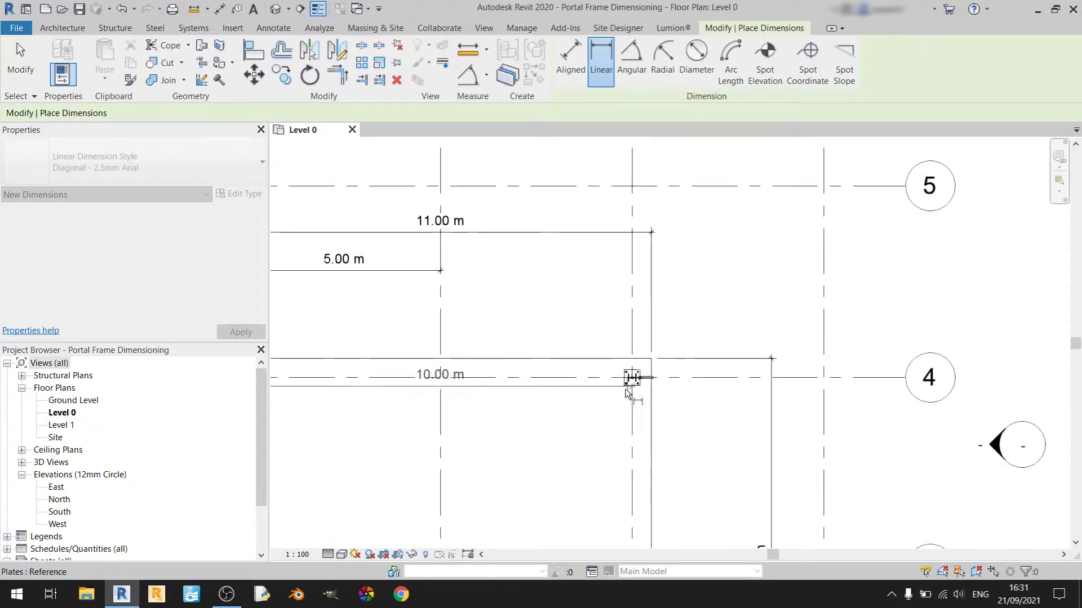
left_click(558, 376)
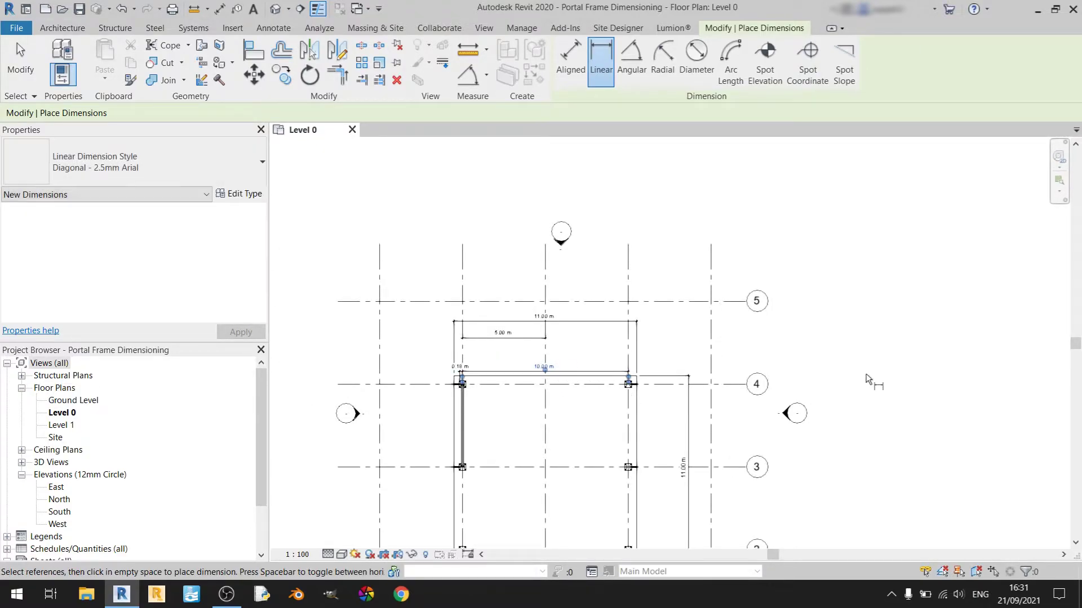
middle_click_drag(614, 397, 682, 372)
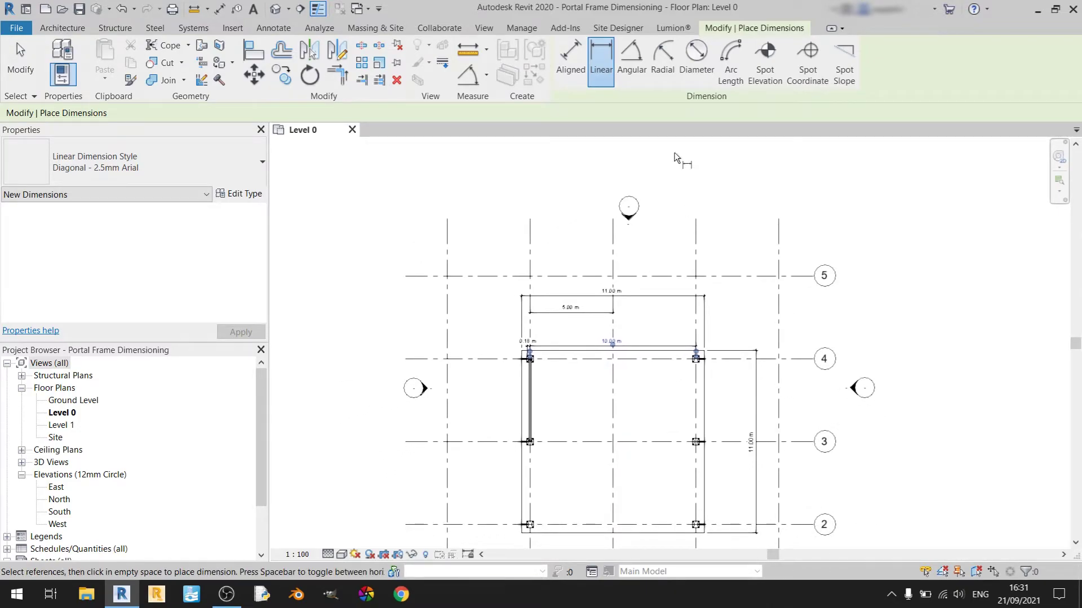
Leave dimension placement and open the North elevation view
left_click(632, 61)
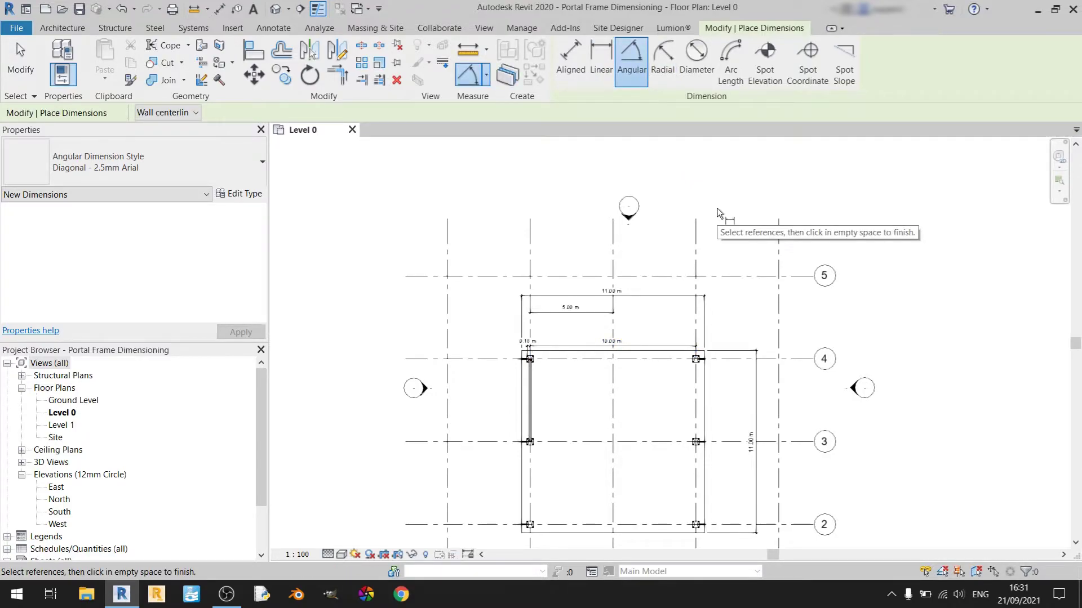
key("Escape")
double_click(61, 501)
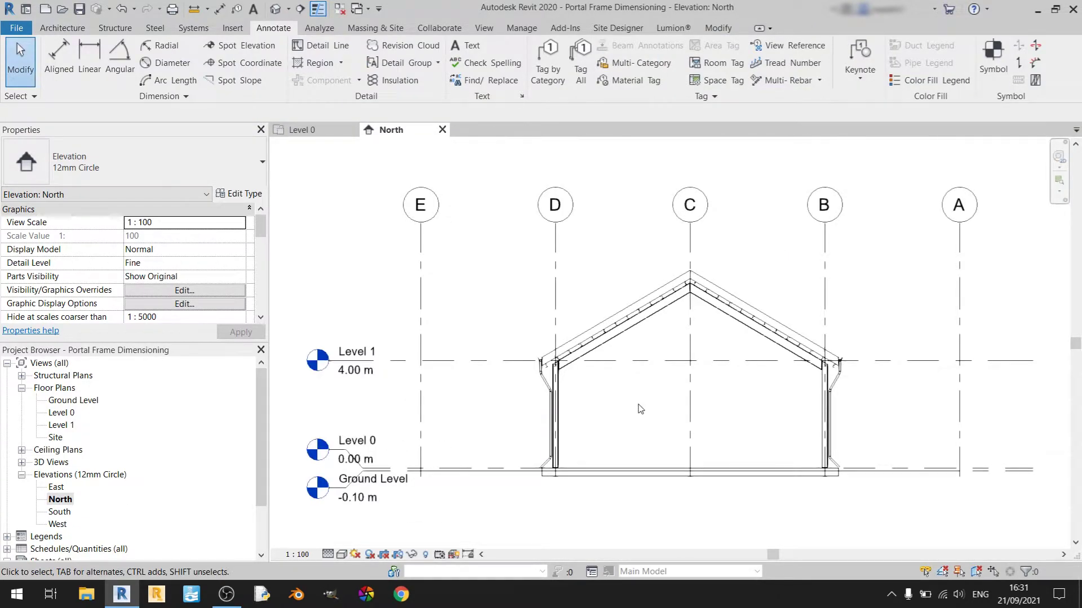
Add an angular dimension between the Level 1 line and the centreline of the rafter between grids D and C, placed inside the roof
scroll(643, 405, "up", 5)
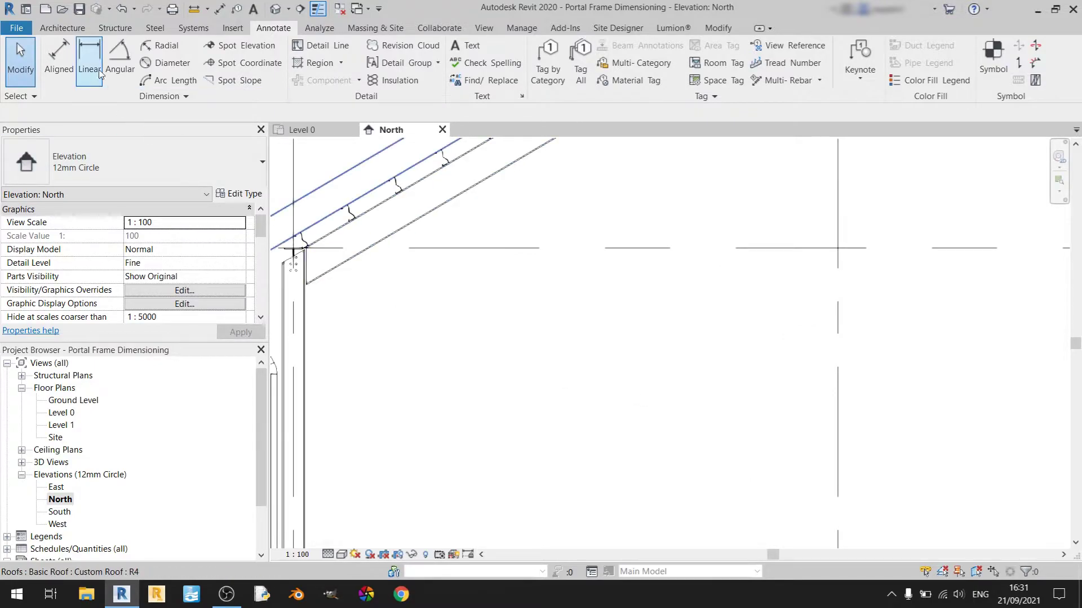
left_click(111, 51)
scroll(502, 316, "down", 5)
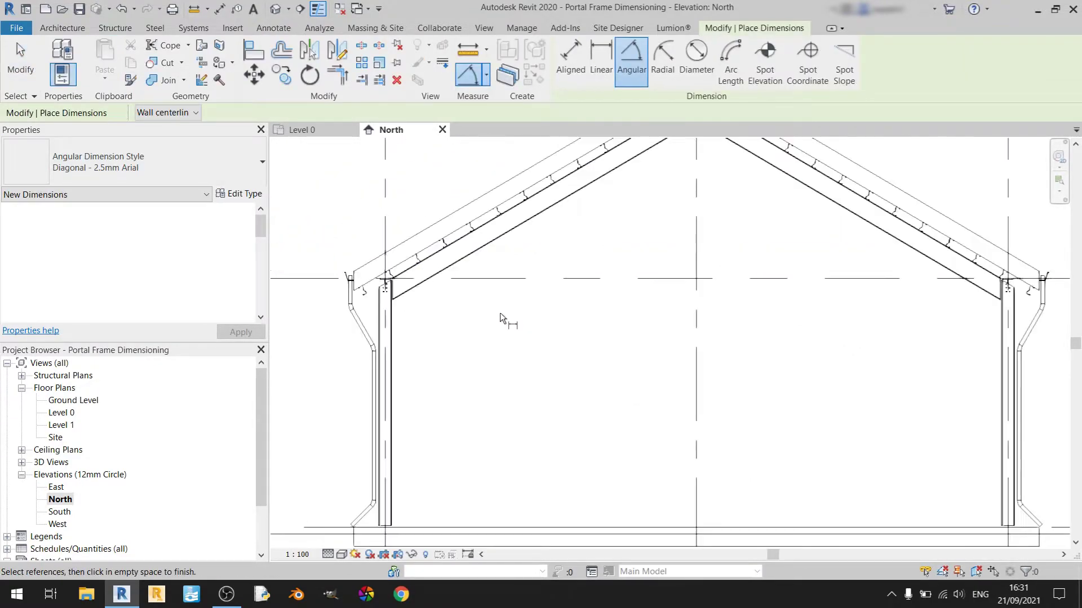
middle_click_drag(502, 316, 484, 406)
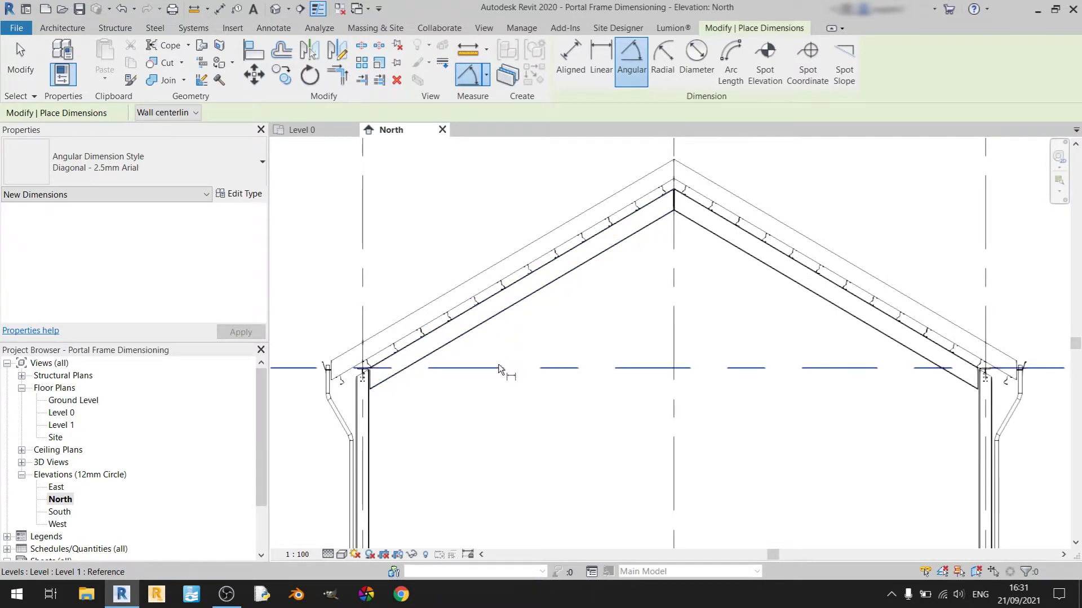
scroll(491, 369, "down", 3)
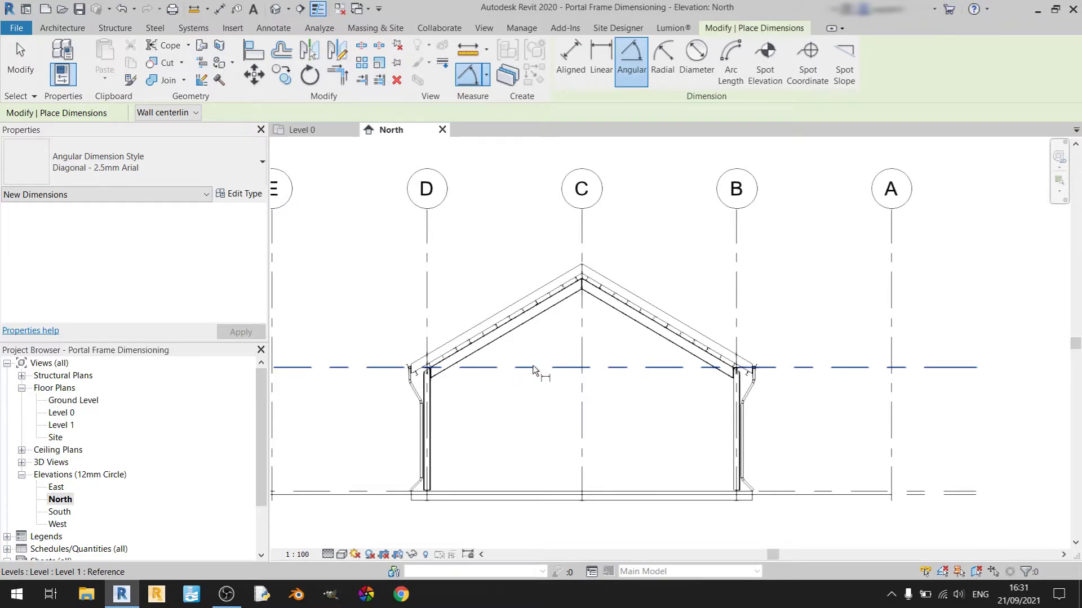
scroll(488, 363, "up", 5)
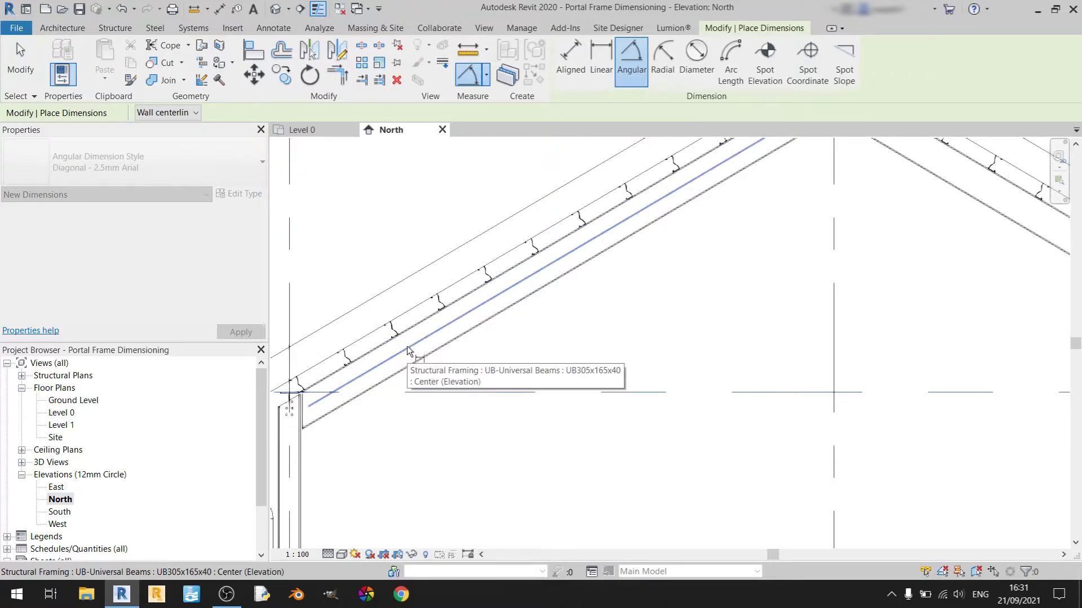
left_click(445, 341)
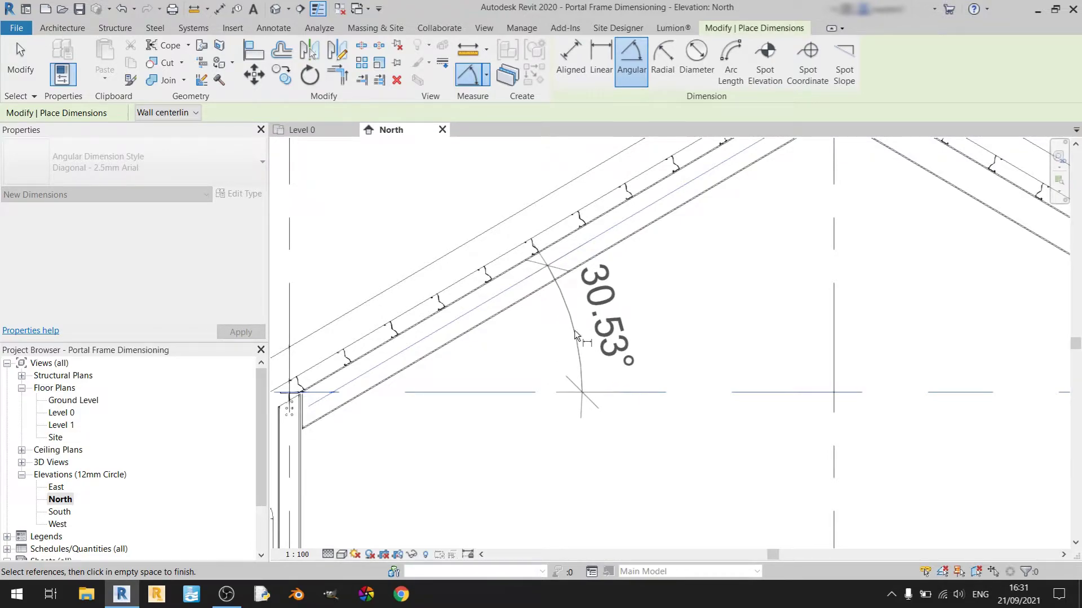
left_click(574, 332)
left_click(500, 300)
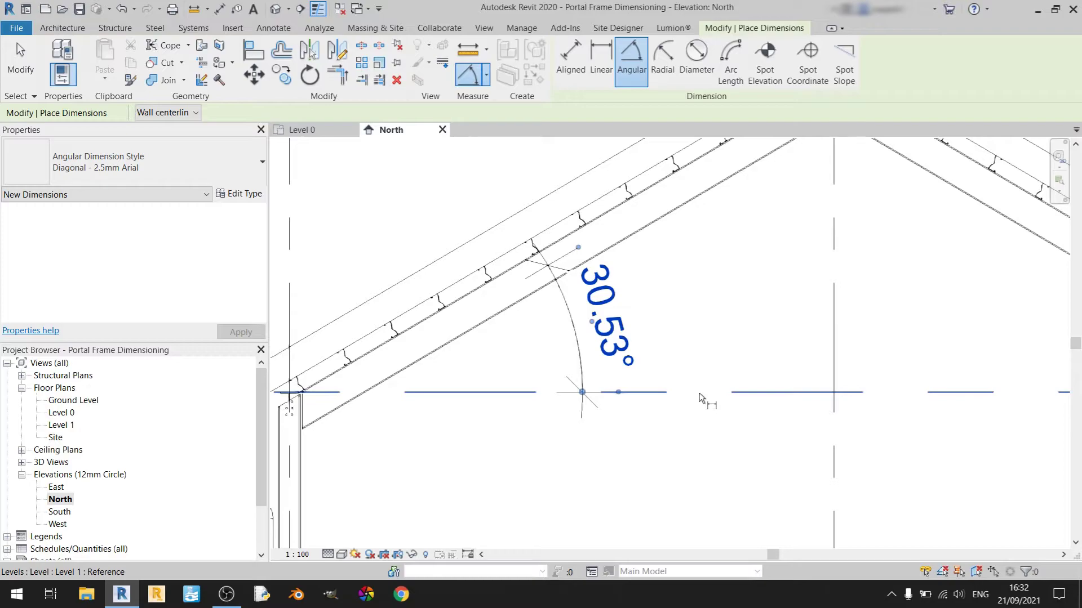
scroll(699, 397, "down", 6)
middle_click_drag(666, 395, 624, 368)
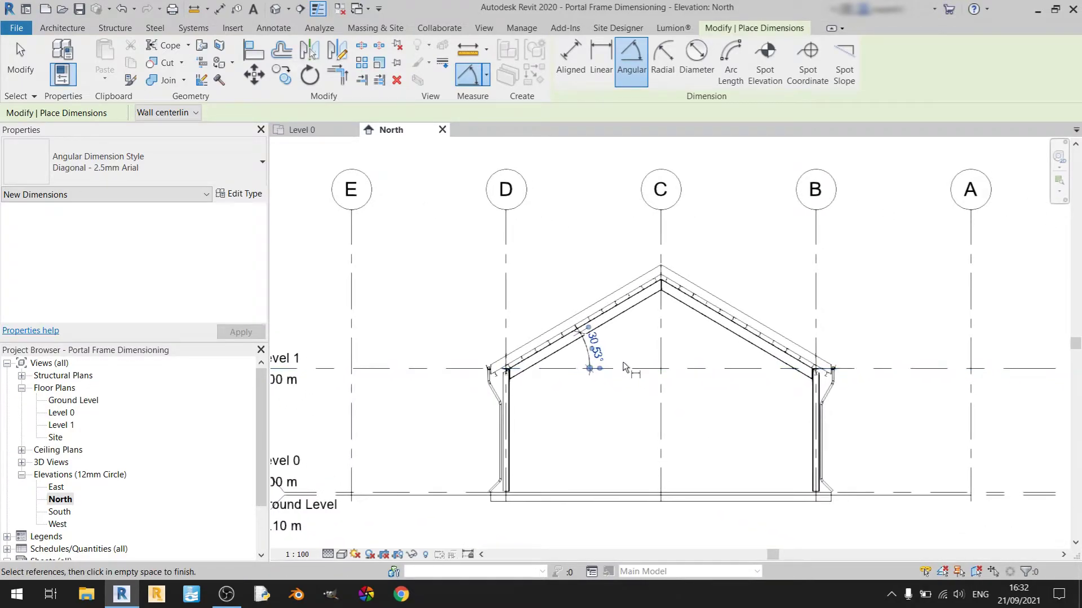
Return to the Level 0 plan and add a radial dimension to the vertical pipe's circular elbow at grid B4
left_click(317, 131)
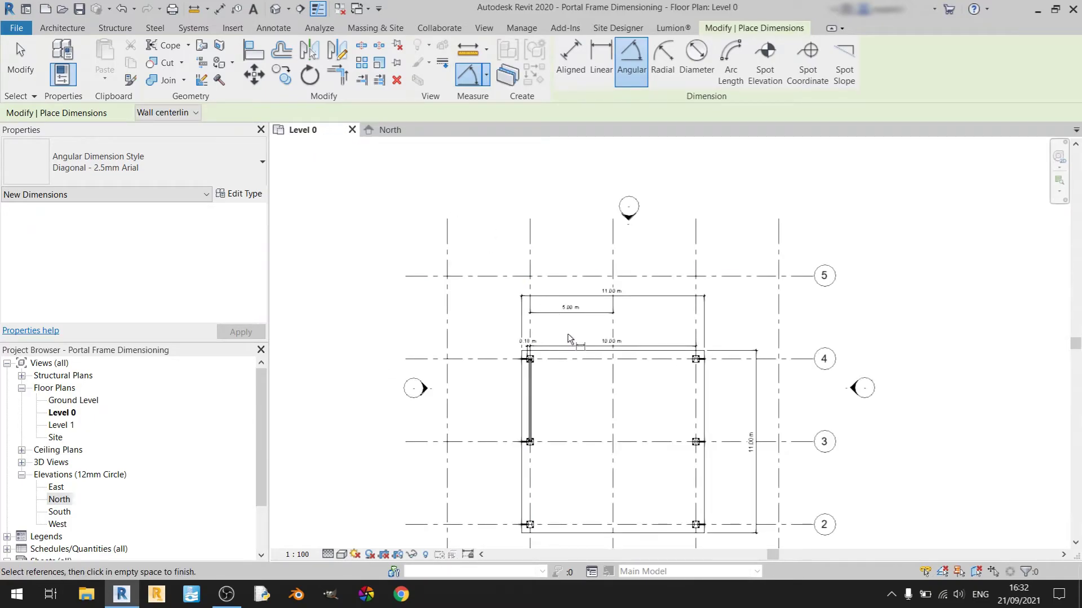
left_click(664, 56)
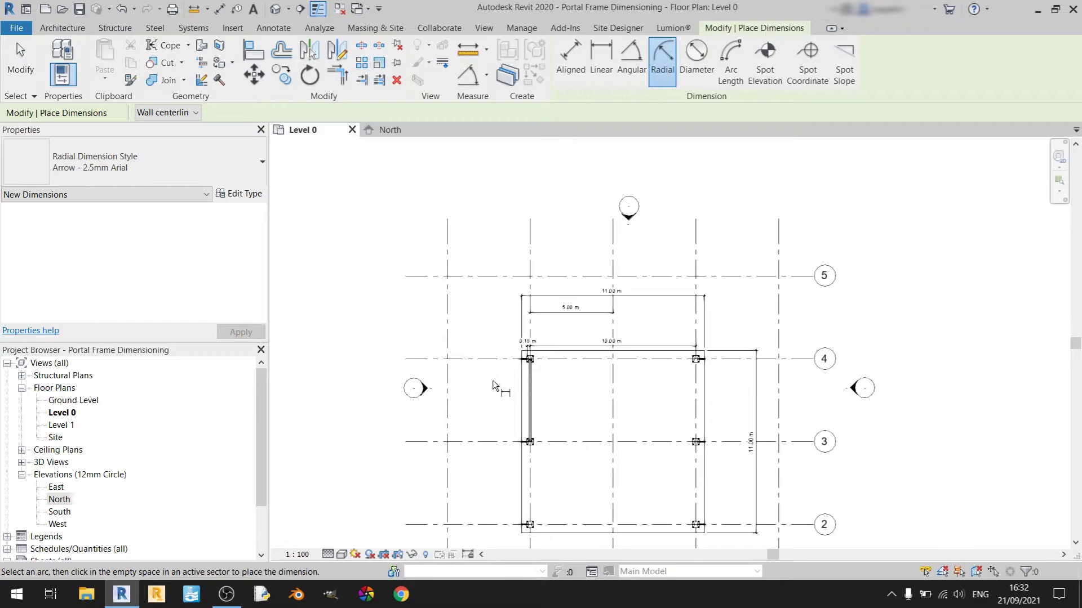
scroll(493, 385, "up", 8)
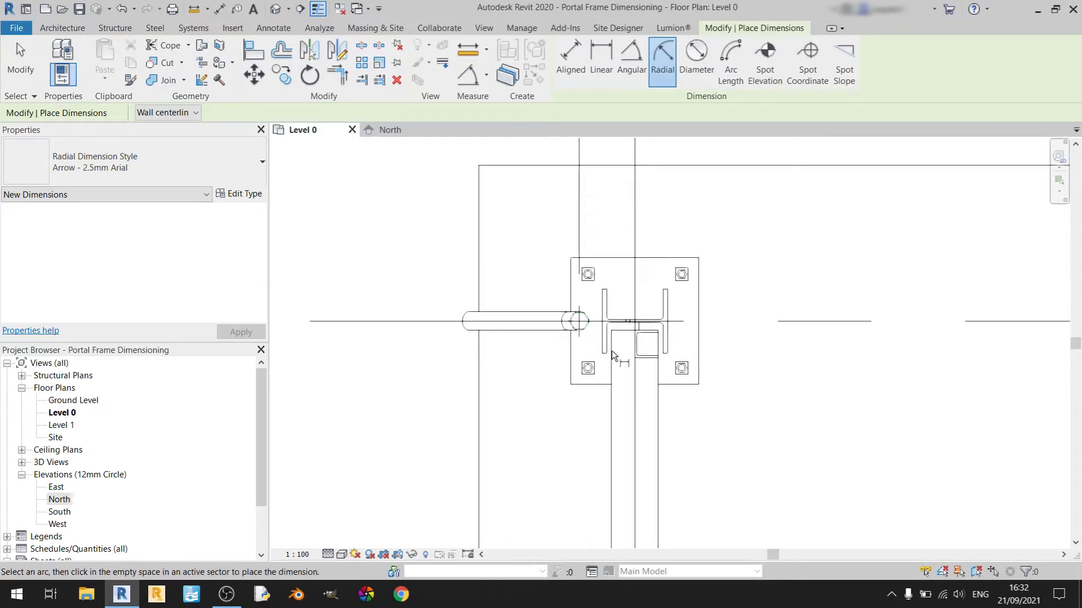
scroll(614, 355, "up", 5)
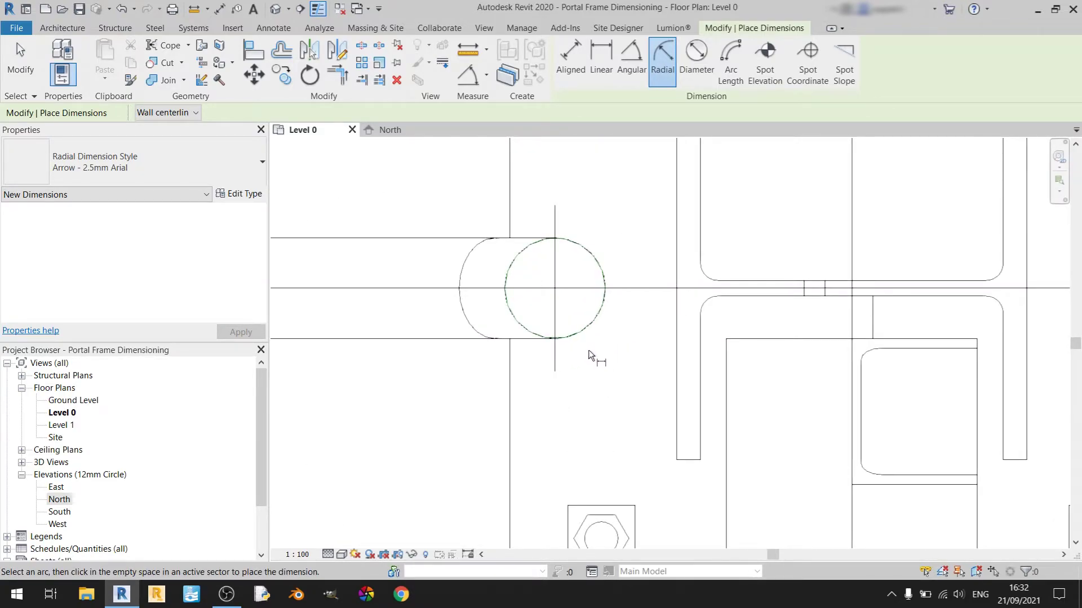
middle_click_drag(590, 355, 601, 393)
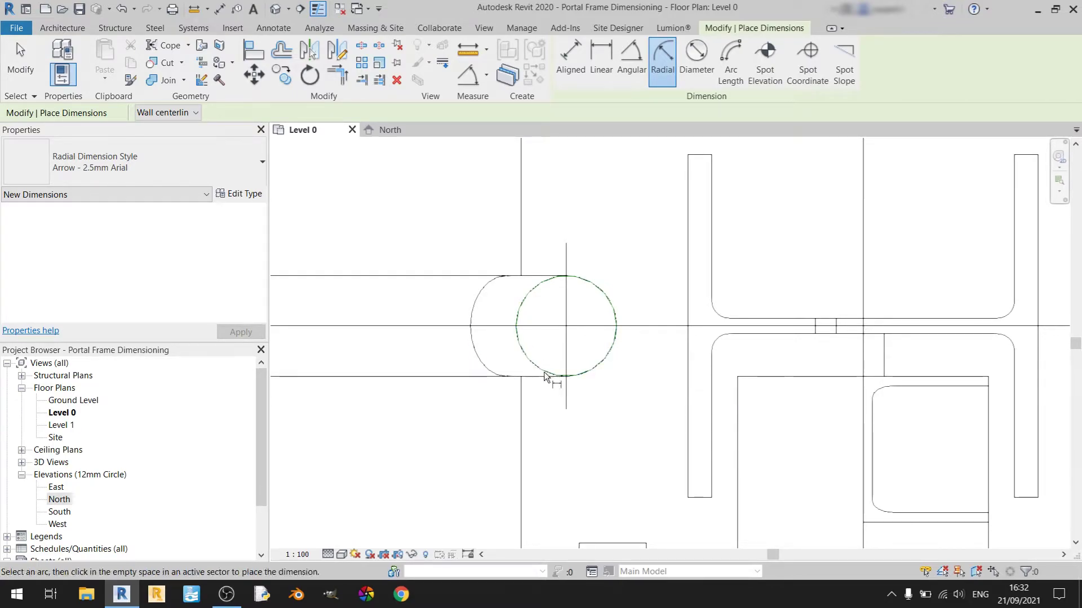
left_click(618, 339)
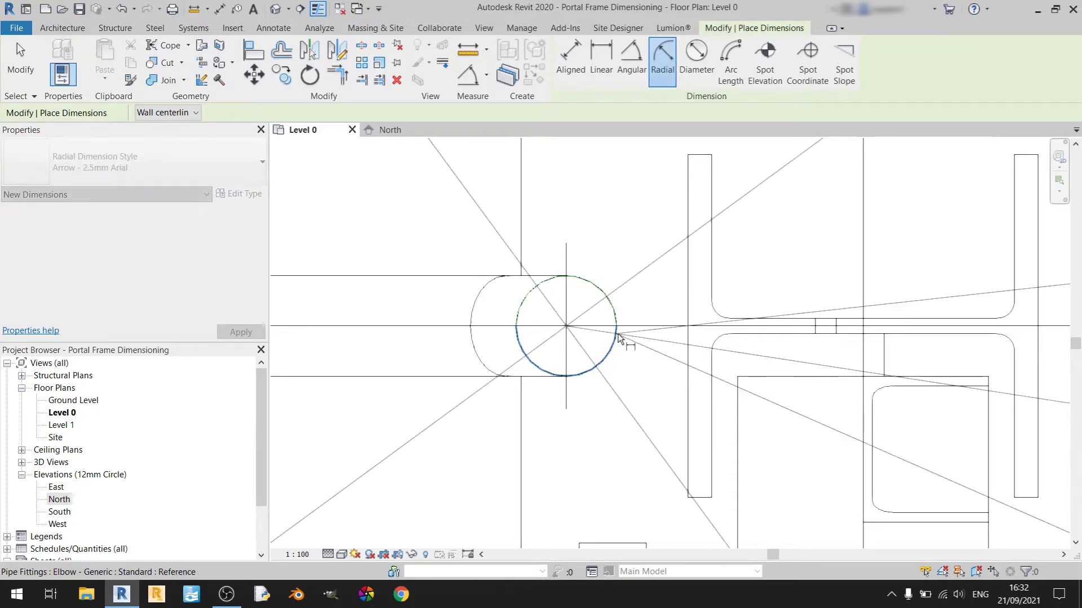
scroll(614, 341, "down", 5)
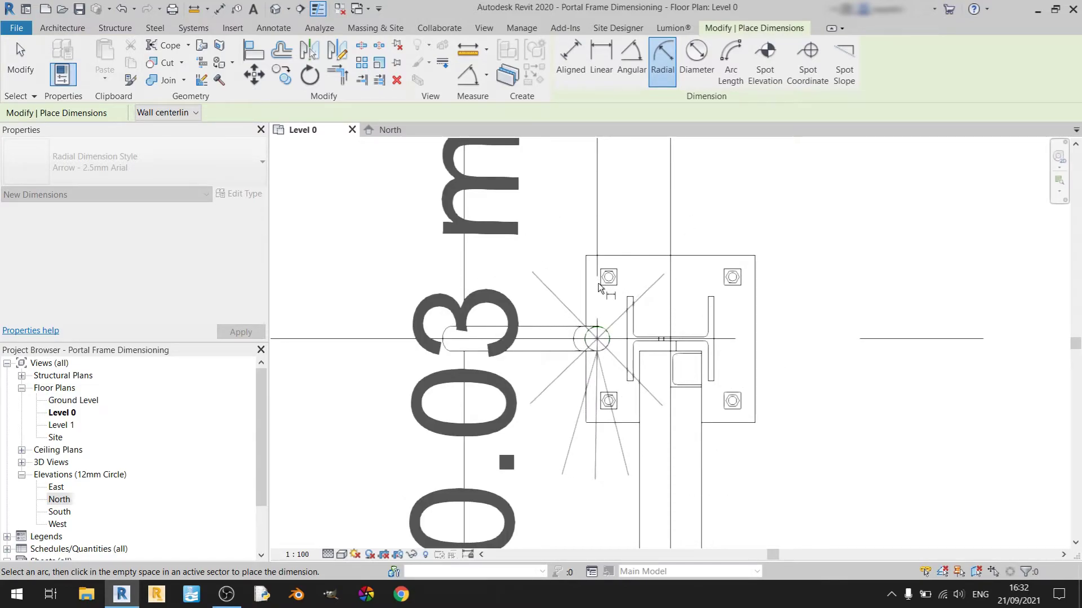
left_click(521, 344)
Move the pipe's radial dimension text away from the column at grid B4, outside the slab edge
scroll(521, 346, "down", 2)
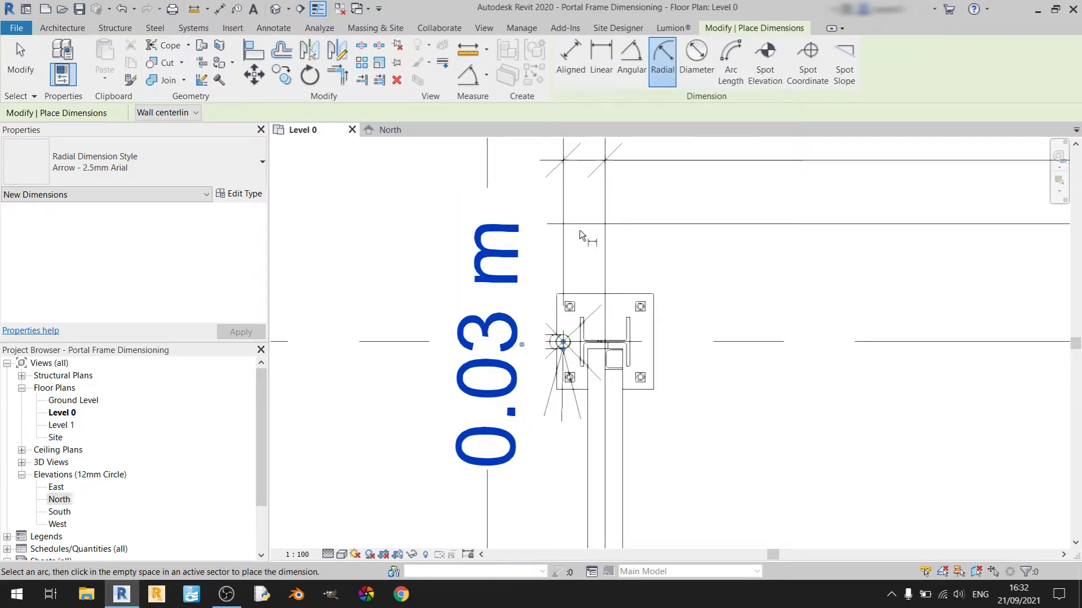
scroll(514, 353, "down", 1)
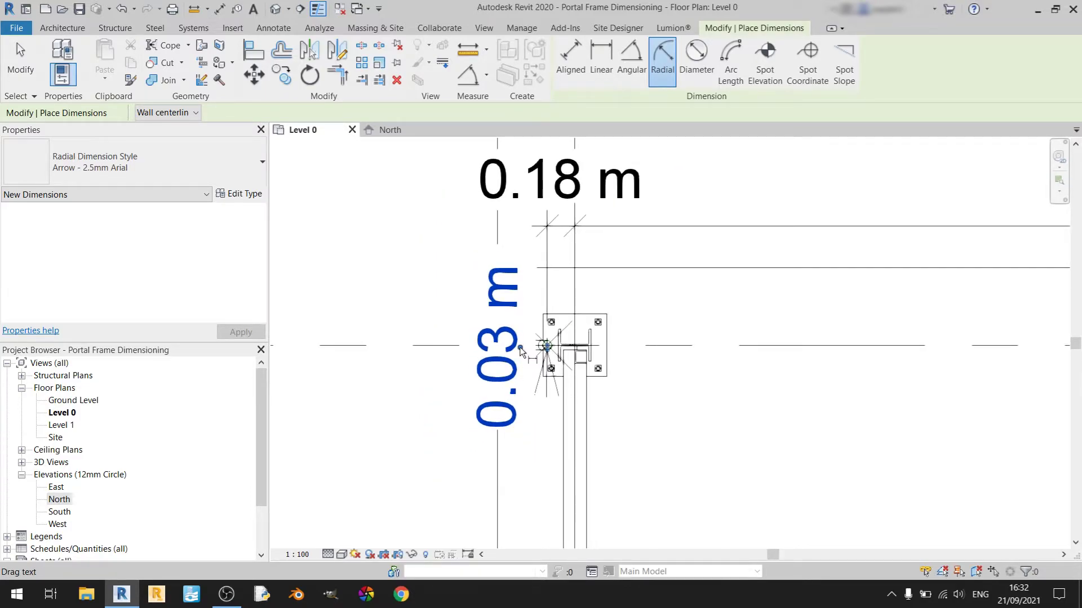
left_click_drag(519, 347, 400, 355)
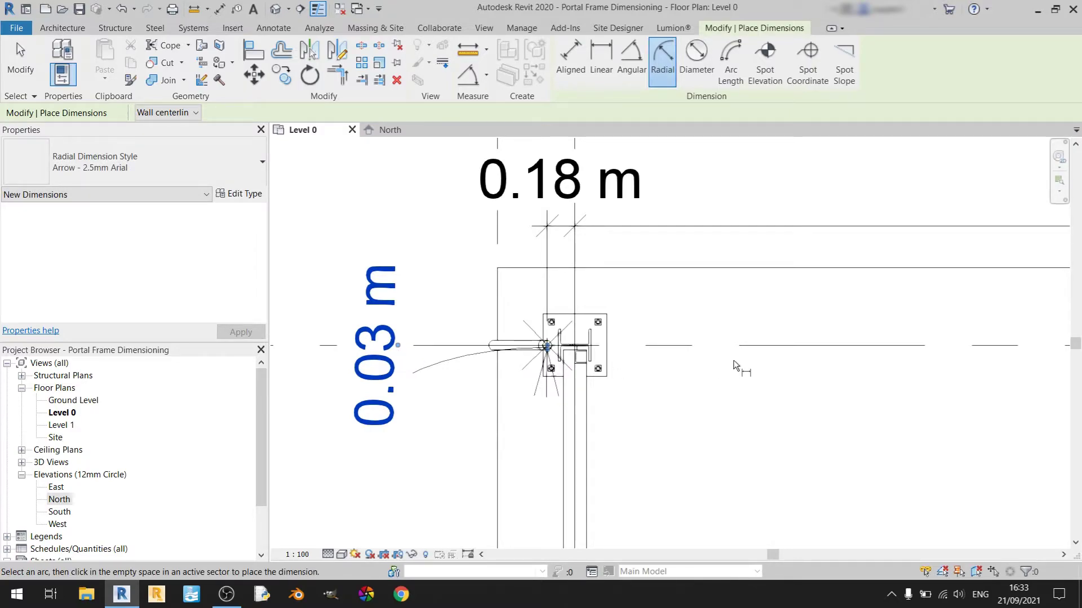
Add a diameter dimension to the vertical pipe's circular elbow at grid B3, with its text placed on grid A's side of the column
scroll(732, 371, "down", 4)
middle_click_drag(708, 316, 642, 255)
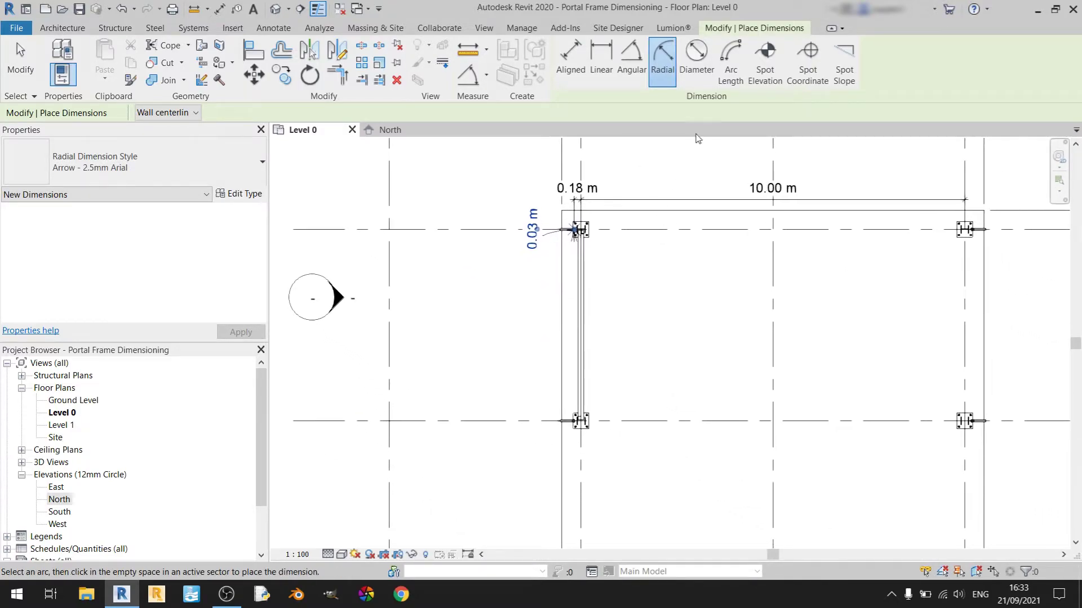
left_click(697, 59)
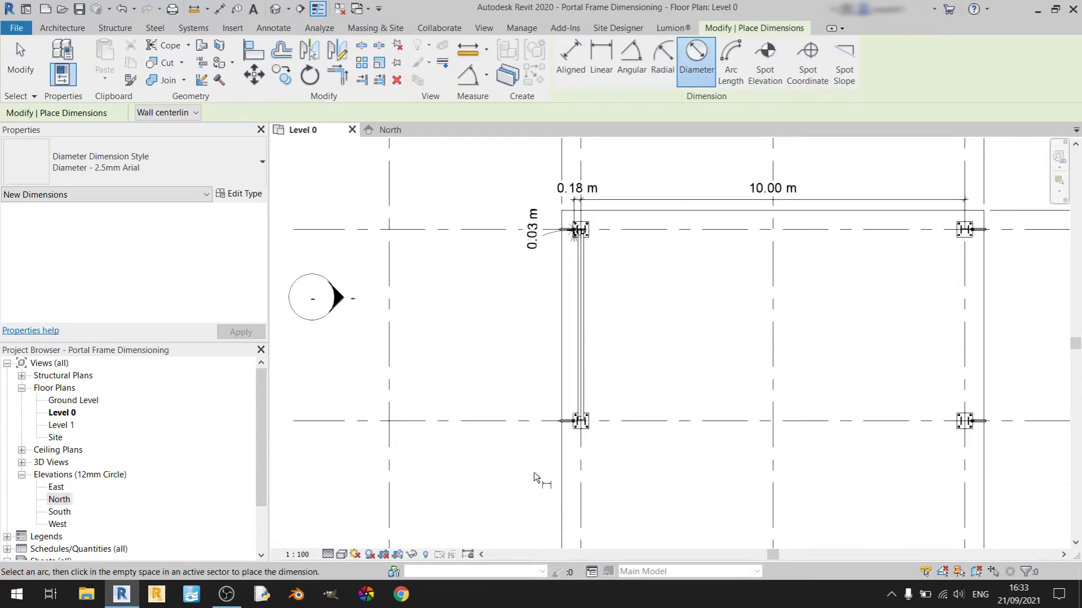
scroll(582, 416, "up", 6)
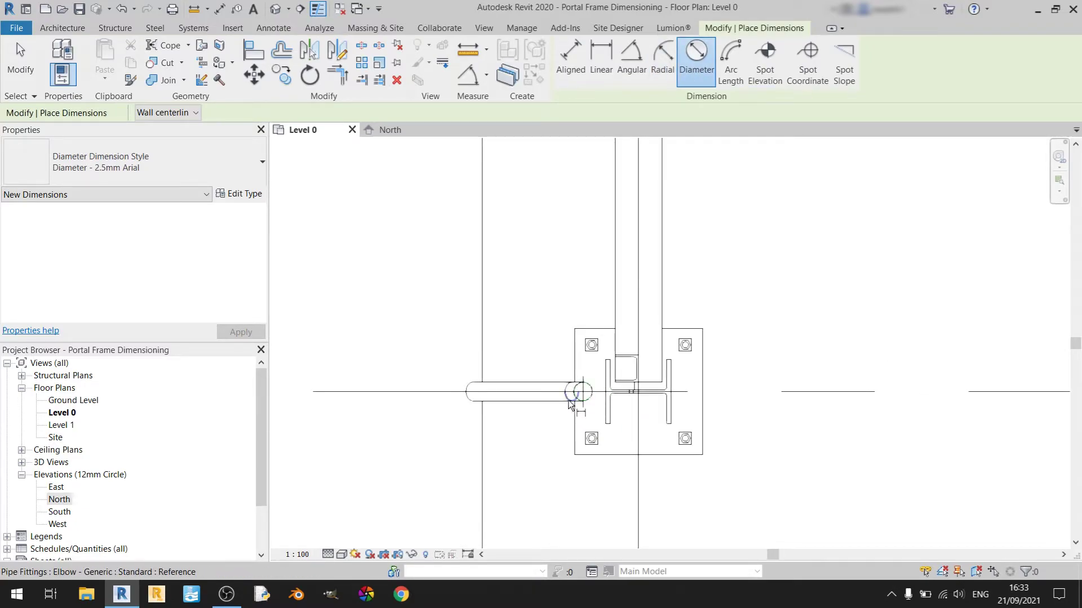
scroll(569, 401, "up", 6)
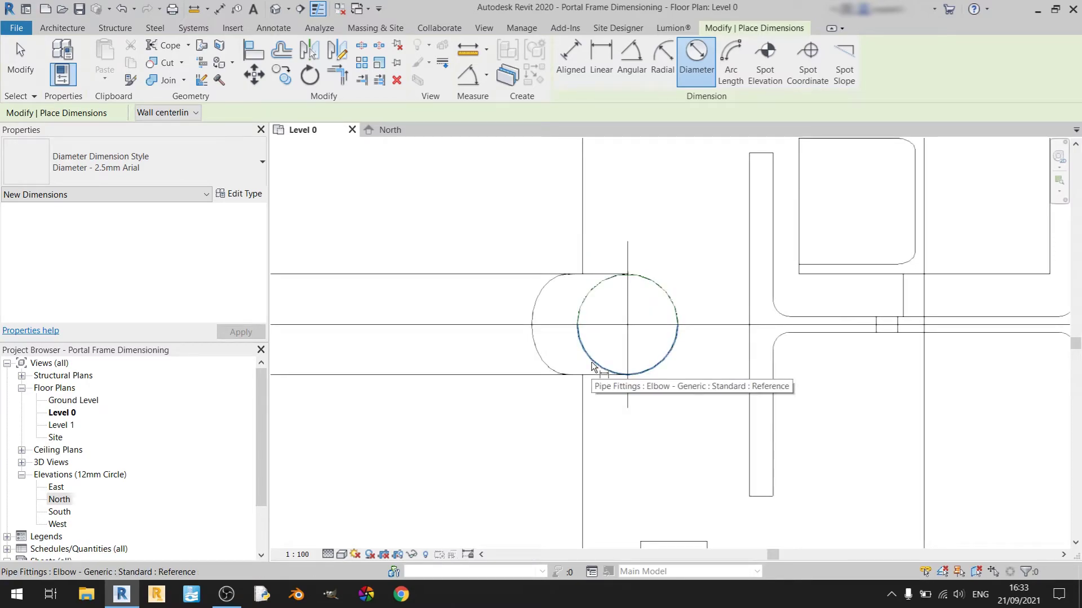
left_click(591, 367)
scroll(583, 396, "down", 5)
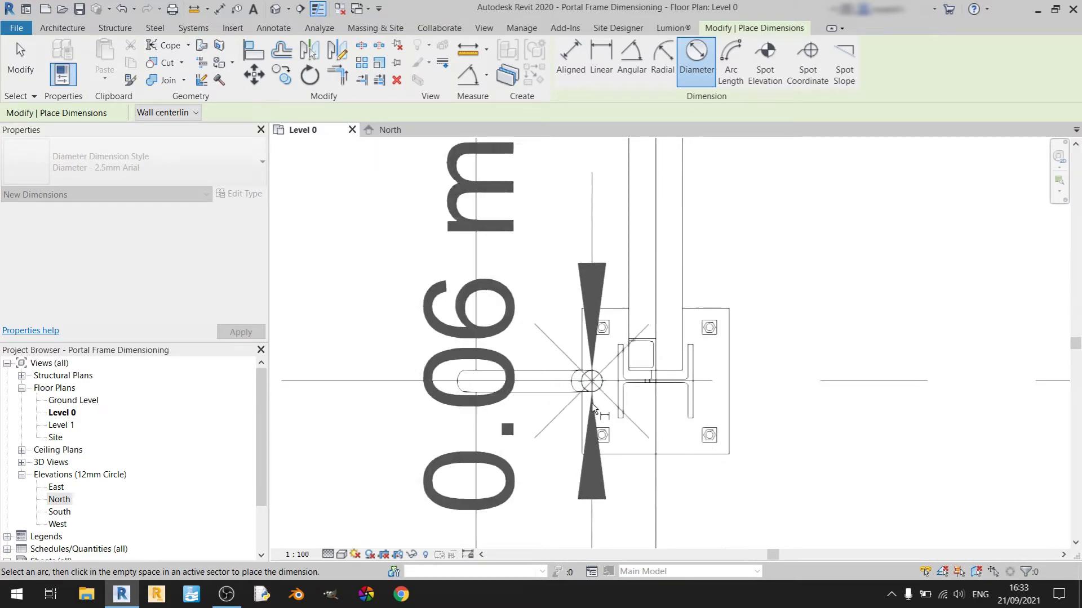
left_click(591, 404)
scroll(591, 404, "down", 3)
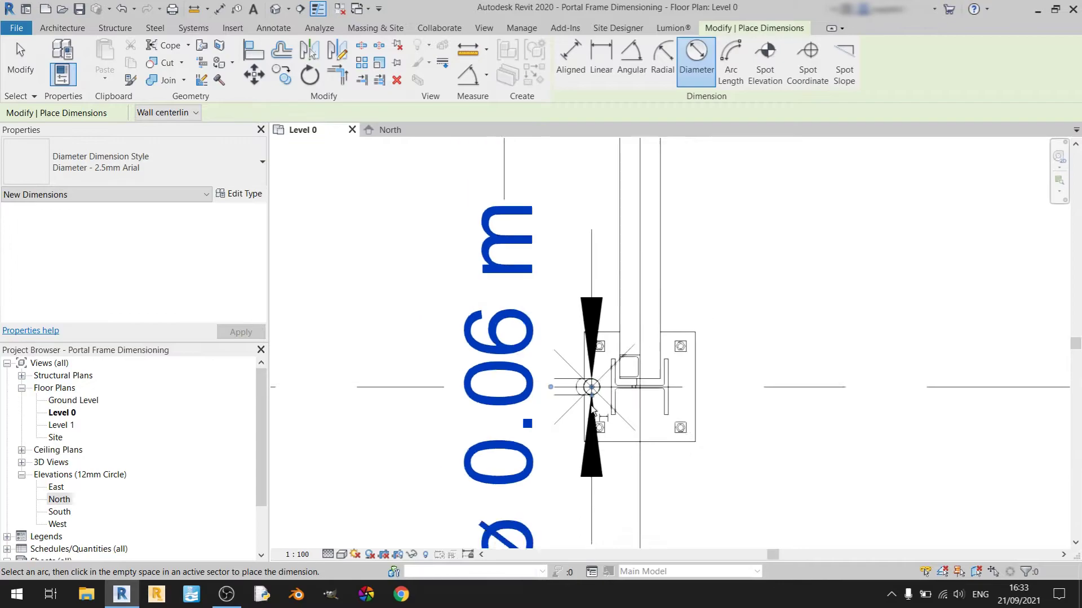
middle_click_drag(560, 391, 599, 351)
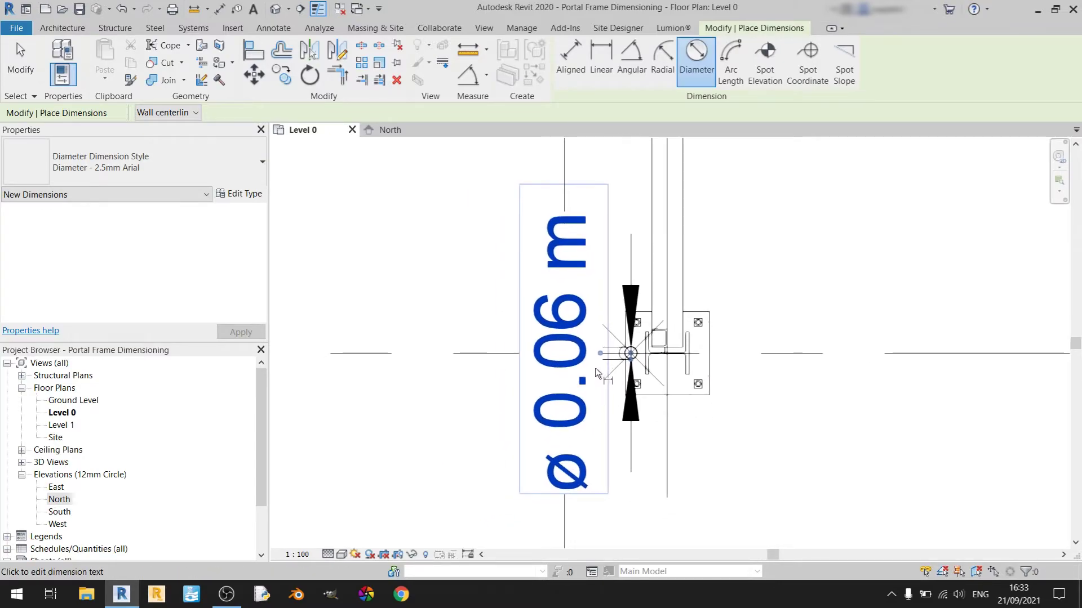
Move the vertical pipe's diameter dimension text at grid B3 away from the column, outside the slab edge
left_click_drag(600, 351, 488, 357)
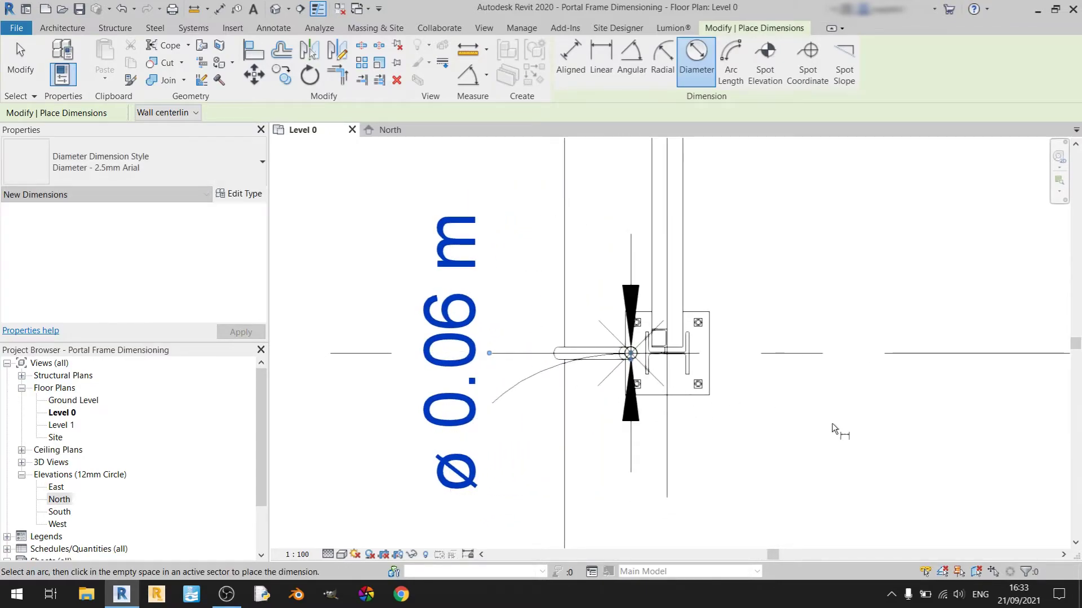
scroll(726, 453, "down", 2)
scroll(773, 464, "down", 2)
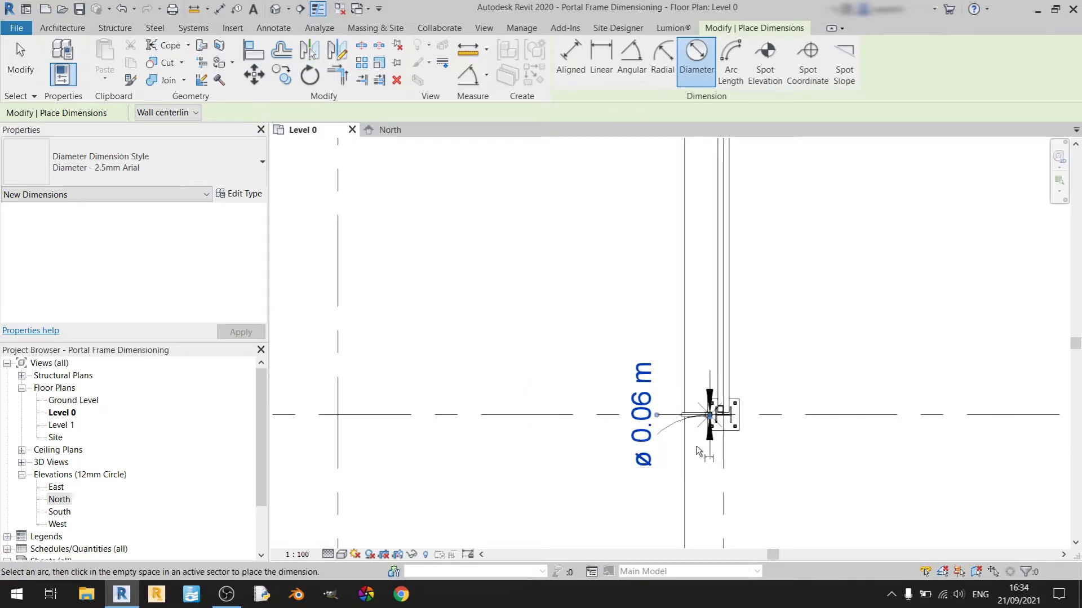
scroll(670, 443, "down", 2)
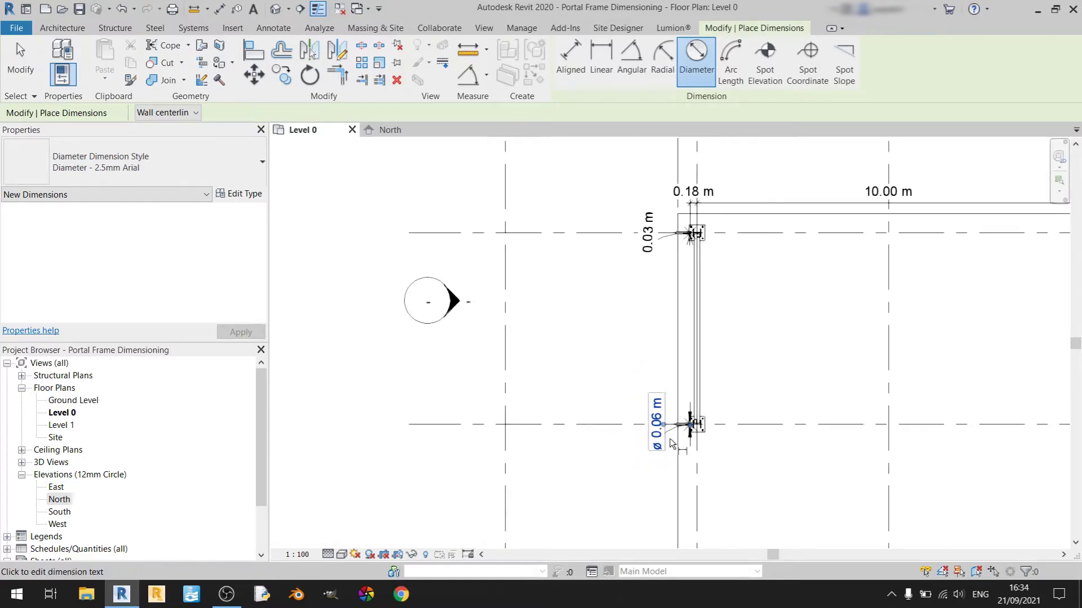
Draw a Start-End-Radius Arc wall across grid A near grid 5, about 11 m between its ends and bulging away from the building
middle_click_drag(670, 443, 552, 374)
scroll(568, 354, "up", 3)
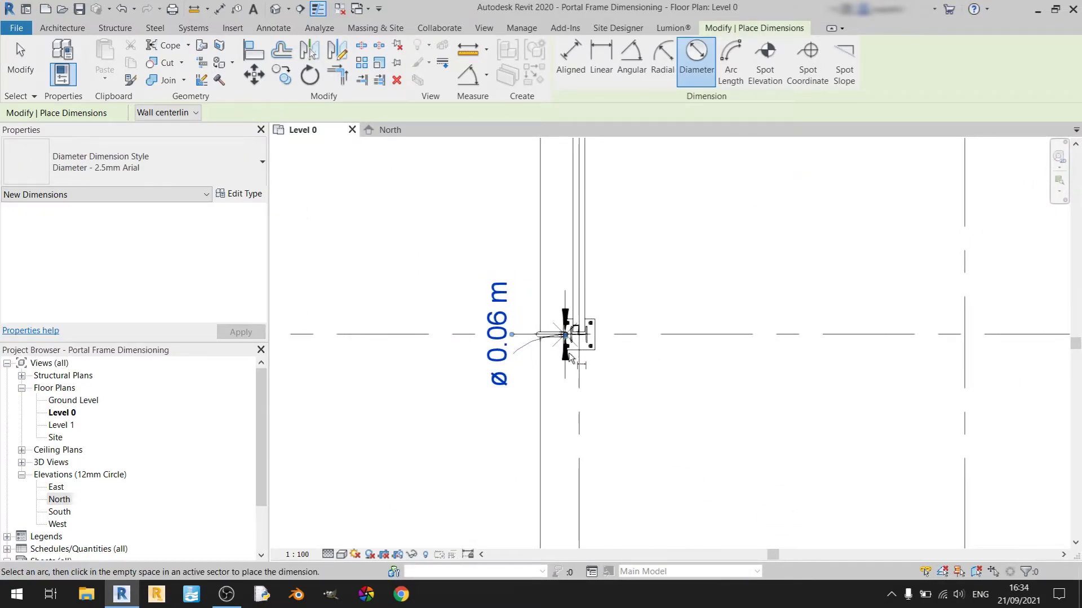
scroll(567, 333, "down", 2)
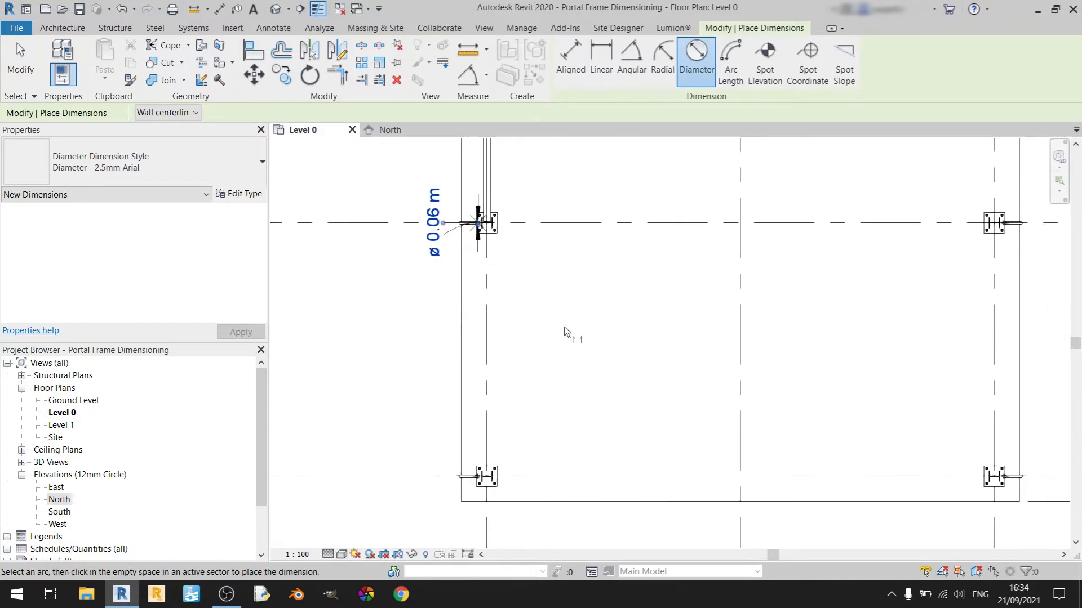
scroll(665, 454, "down", 4)
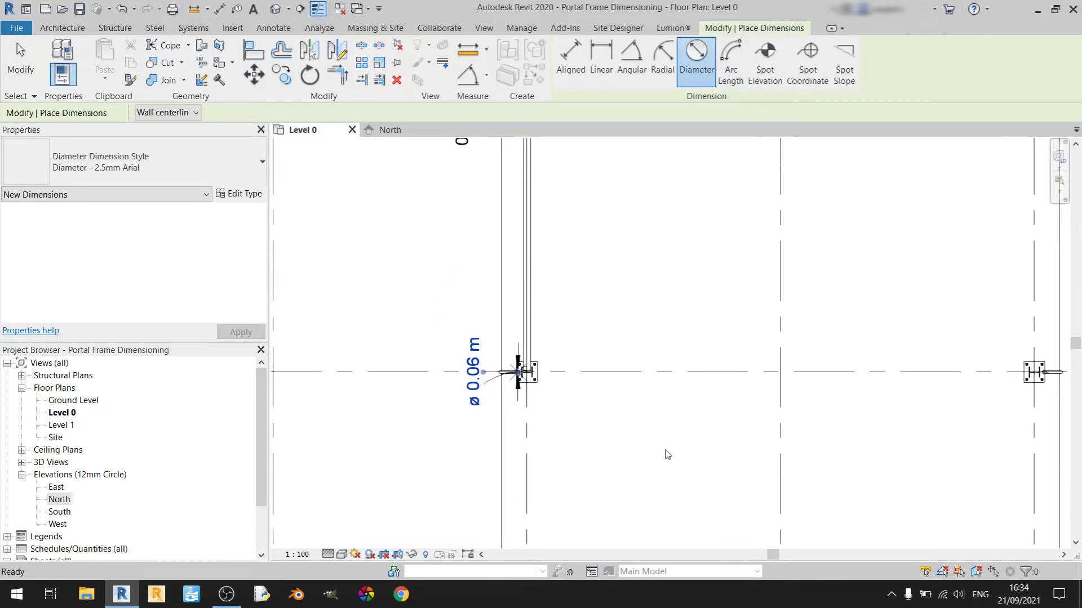
middle_click_drag(632, 328, 600, 380)
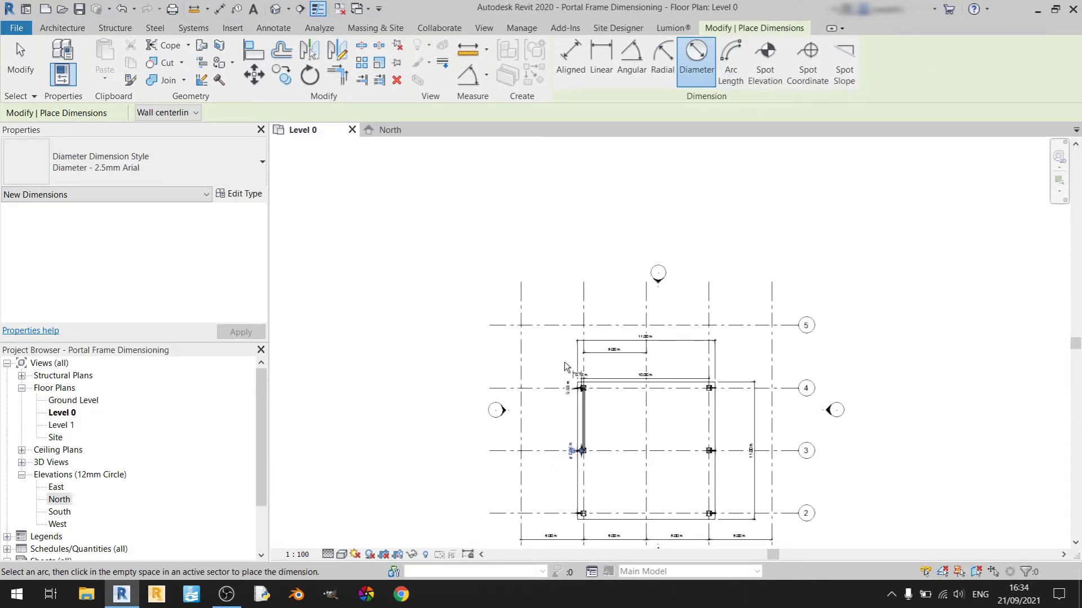
left_click(61, 27)
left_click(58, 56)
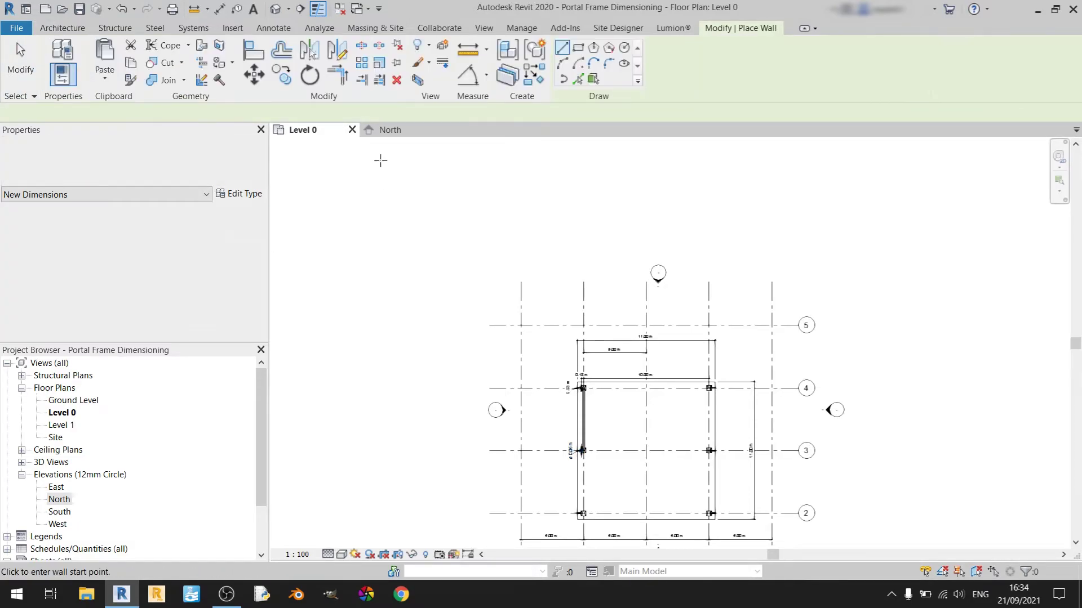
left_click(563, 64)
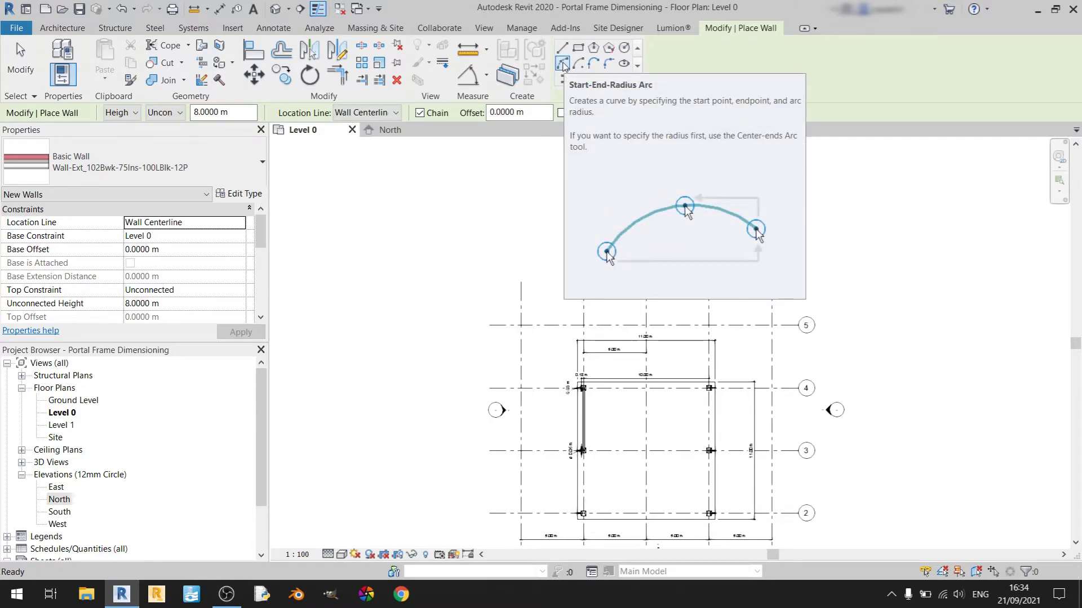
left_click(538, 388)
left_click(538, 217)
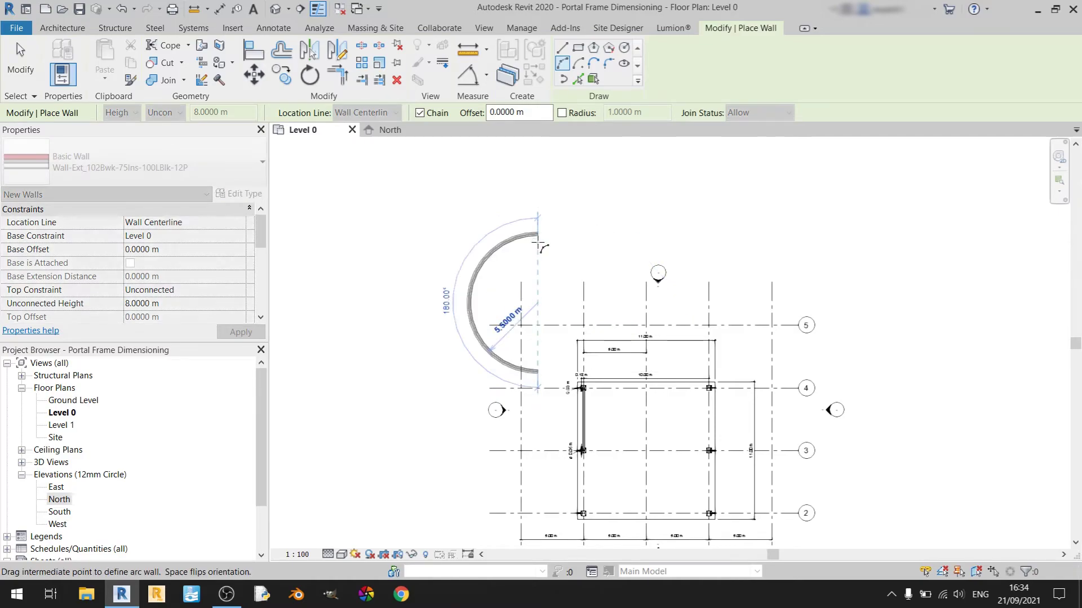
left_click(503, 253)
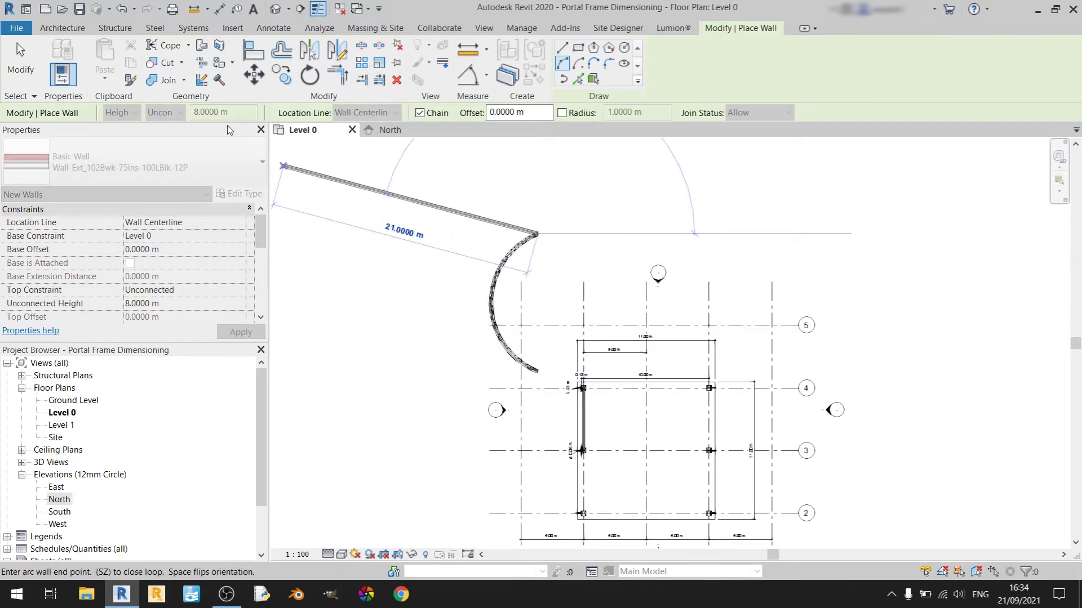
Place two Windows_Sgl_Plain 910x910mm windows in the curved wall, one at grid A near the grid 4 end and one near the wall's middle
left_click(81, 32)
left_click(115, 54)
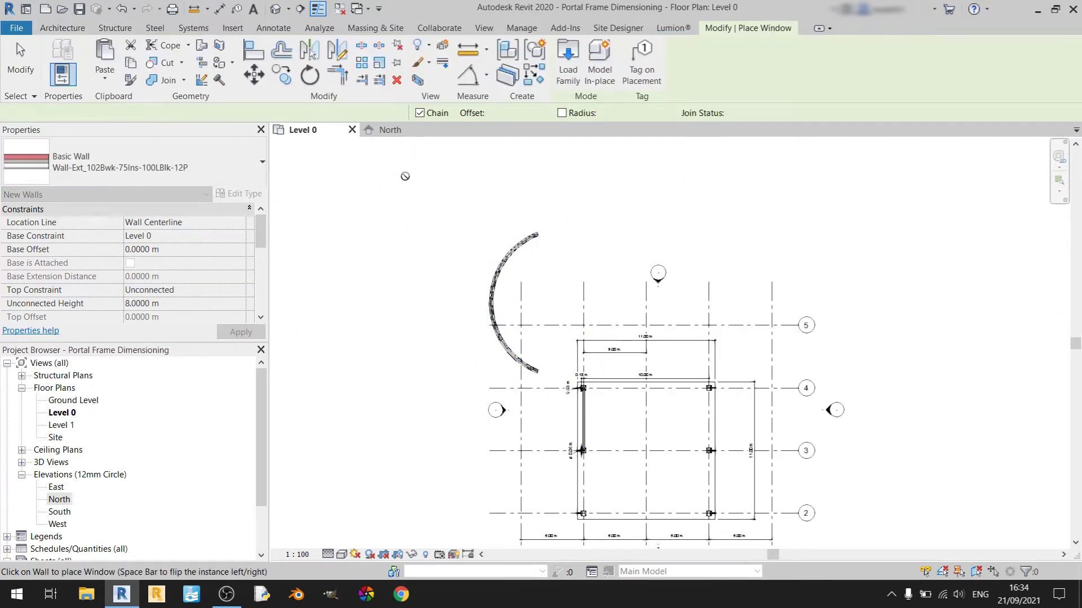
scroll(490, 338, "up", 4)
scroll(517, 361, "up", 2)
scroll(574, 406, "down", 3)
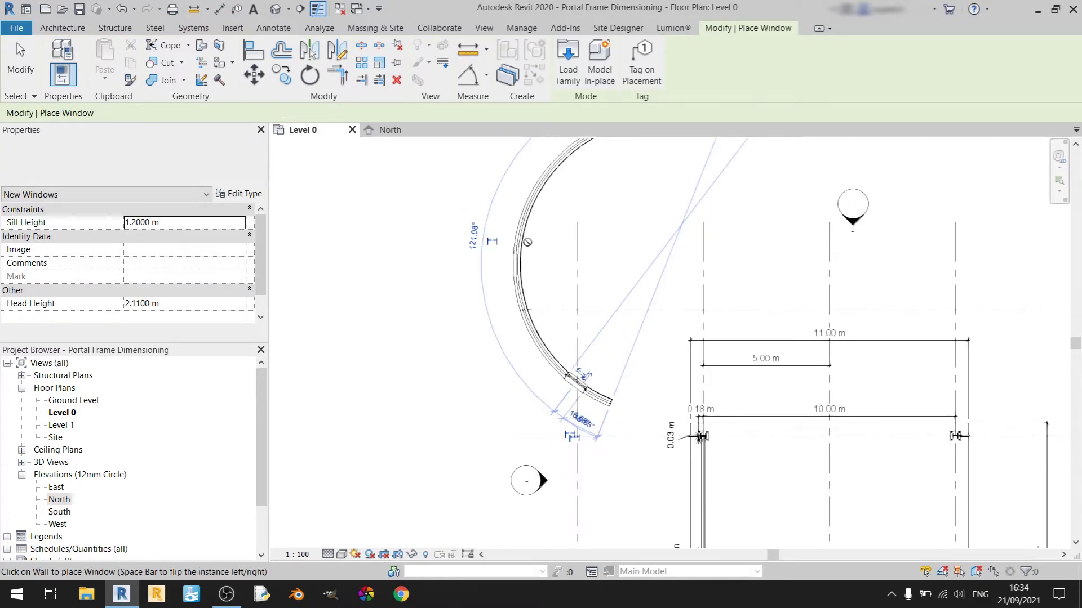
left_click(523, 241)
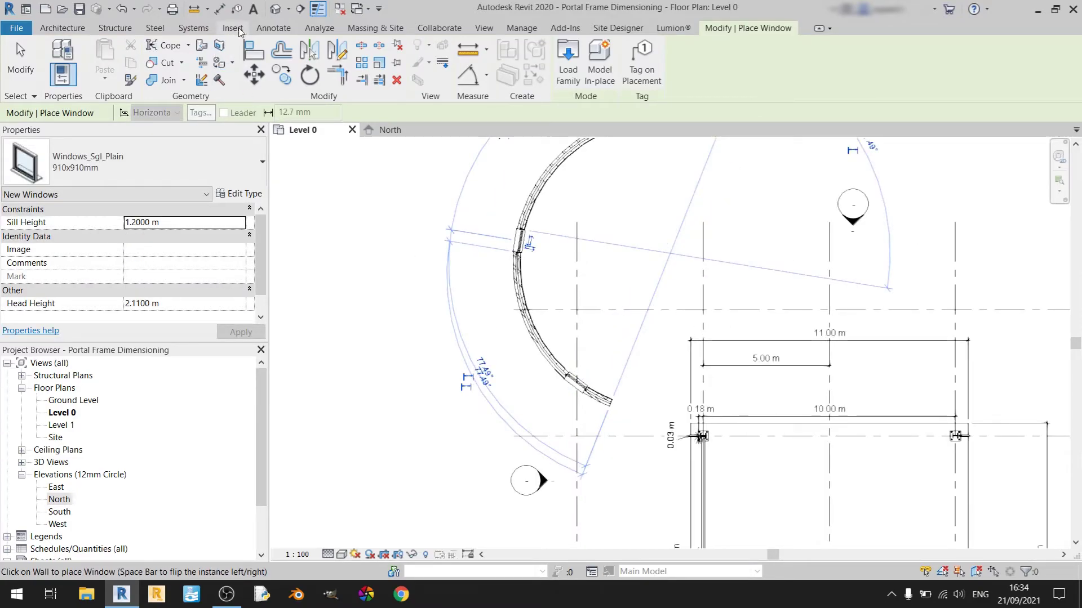
Add an arc length dimension between the centres of the curved wall's two windows, placed outside the wall's convex side
left_click(272, 28)
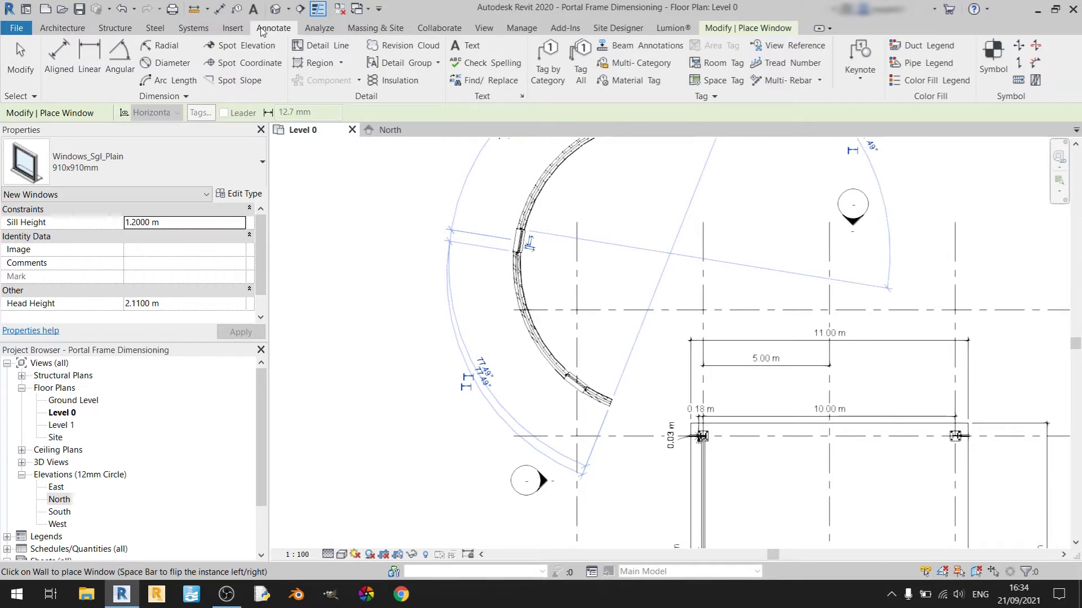
key("Escape")
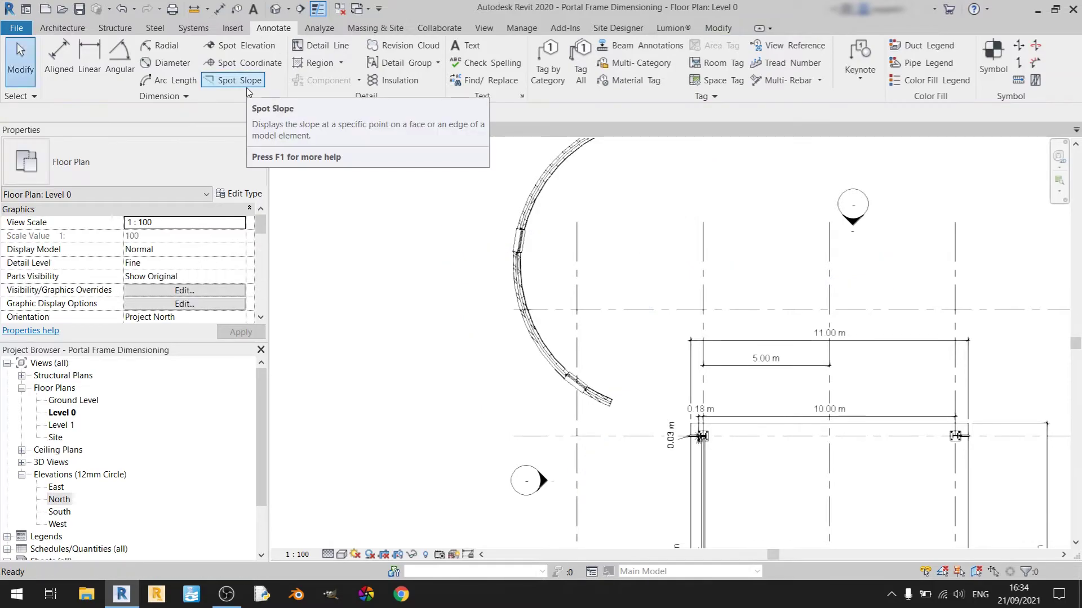
left_click(170, 82)
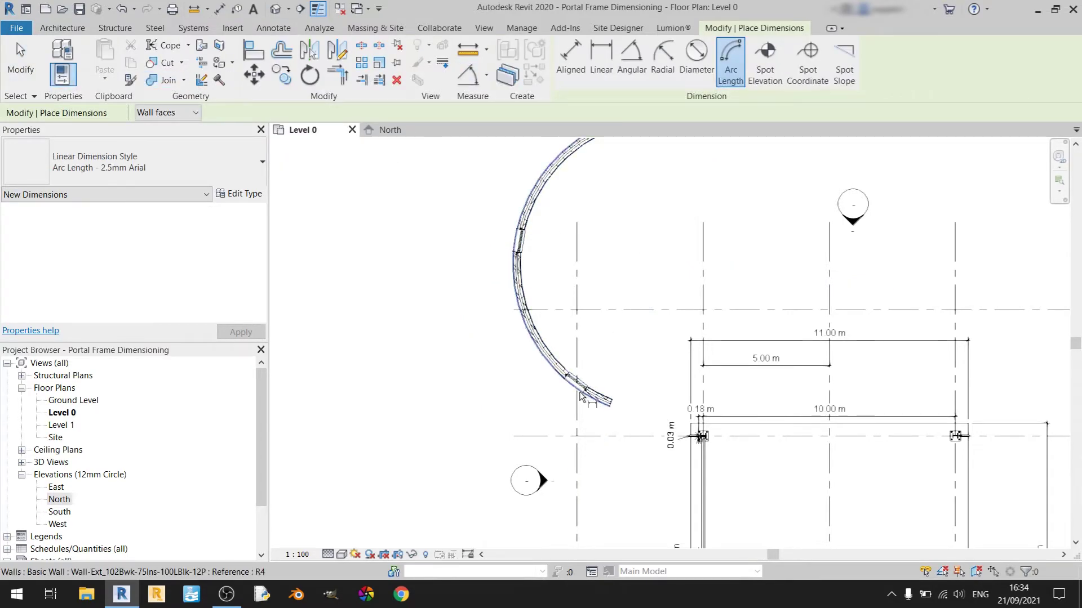
scroll(579, 388, "up", 4)
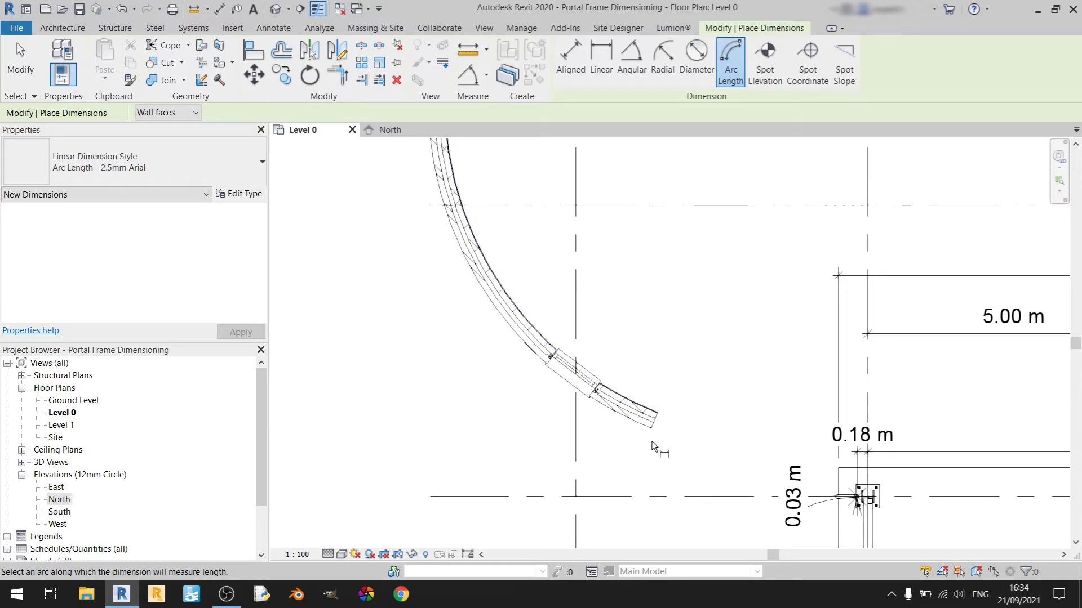
scroll(581, 385, "up", 4)
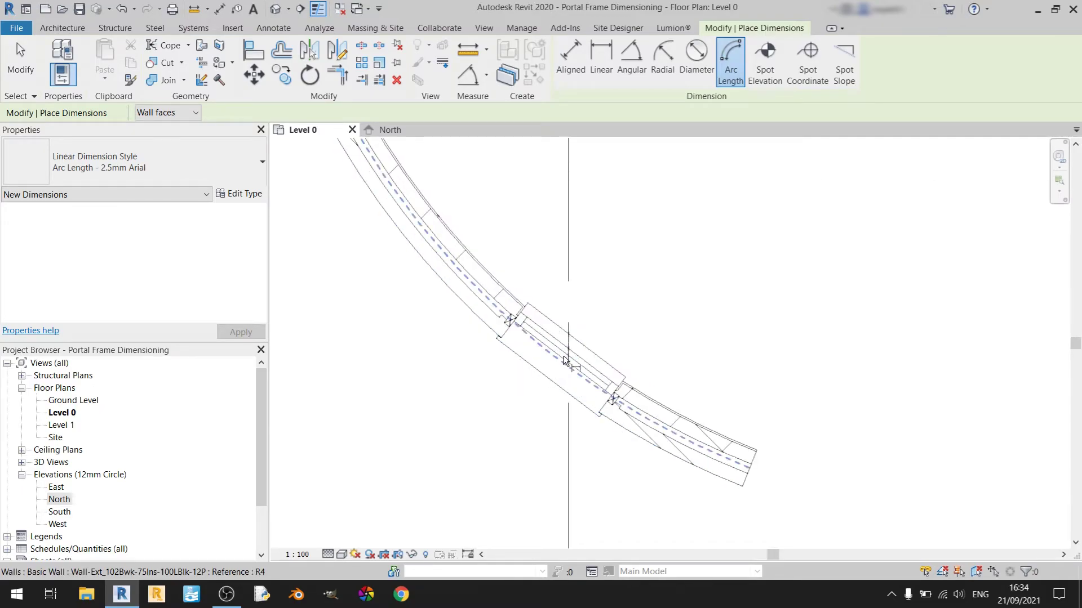
left_click(561, 361)
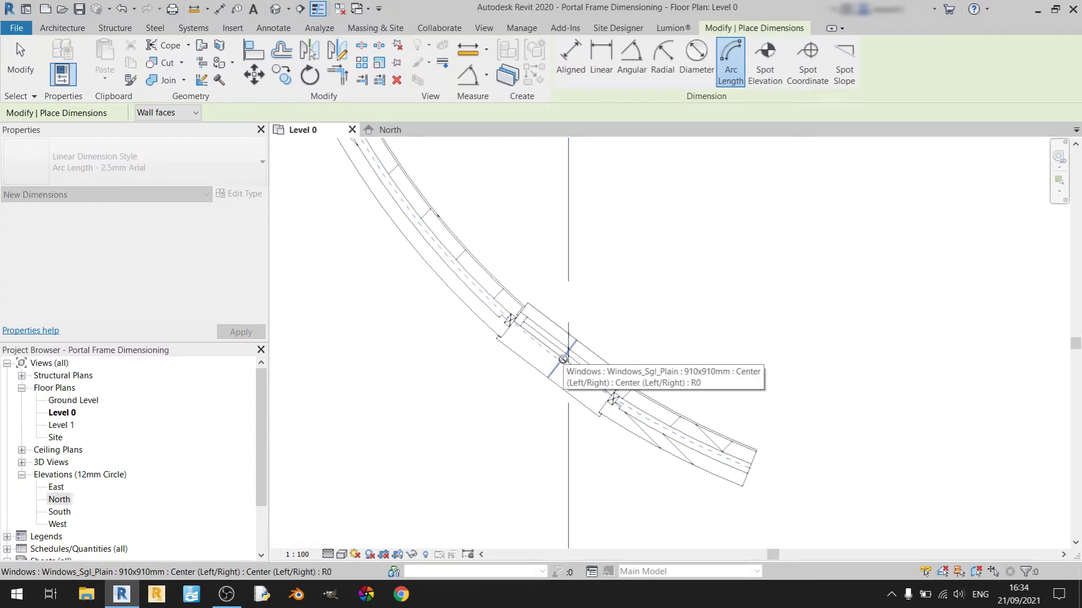
scroll(562, 359, "down", 5)
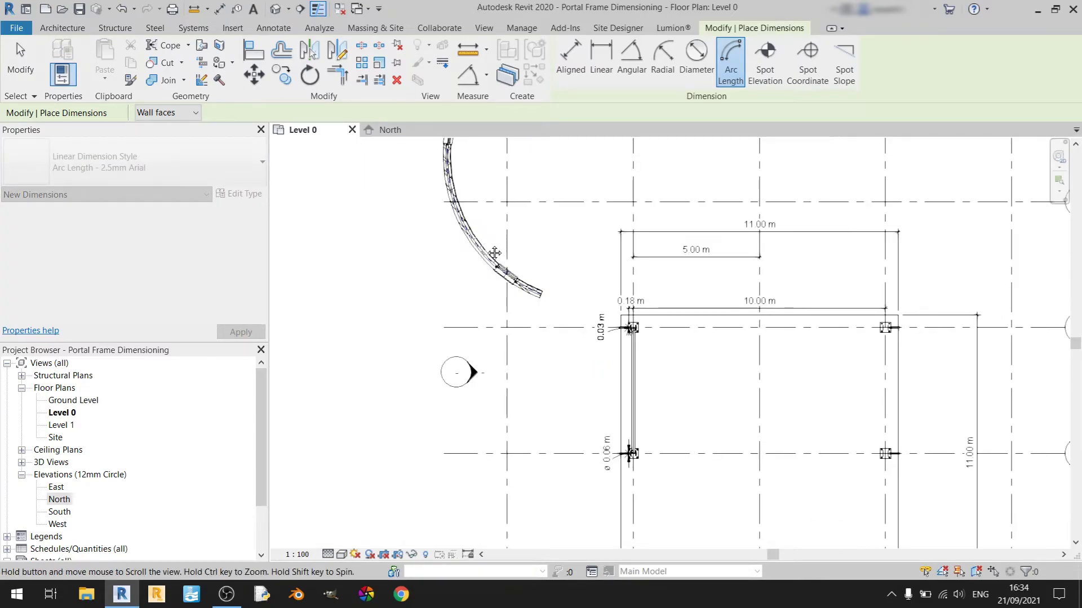
scroll(496, 301, "up", 3)
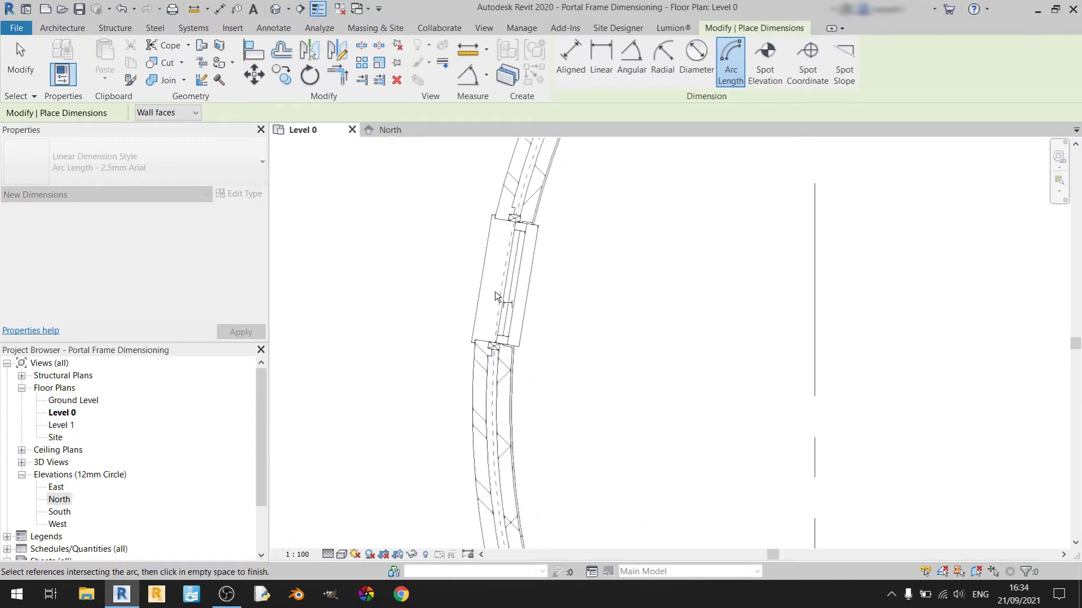
left_click(498, 295)
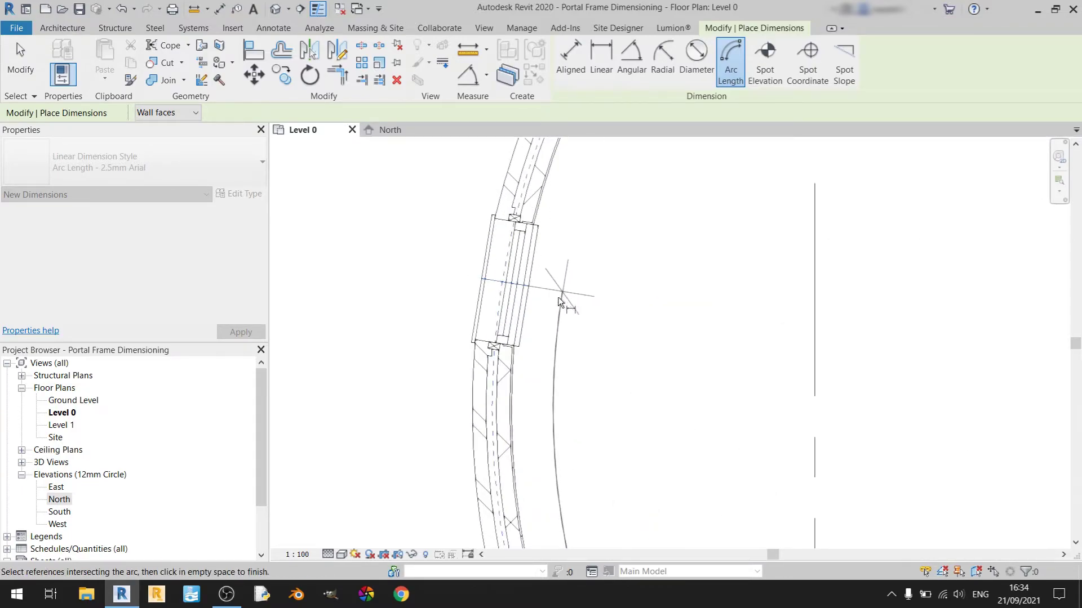
scroll(558, 296, "down", 3)
left_click(580, 496)
scroll(537, 275, "up", 3)
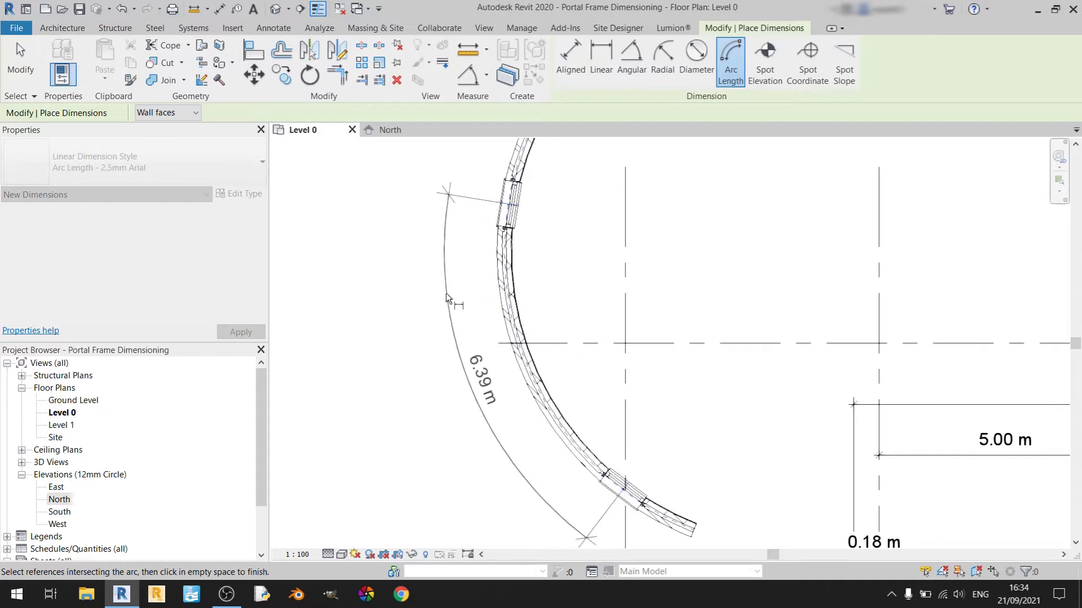
left_click(424, 292)
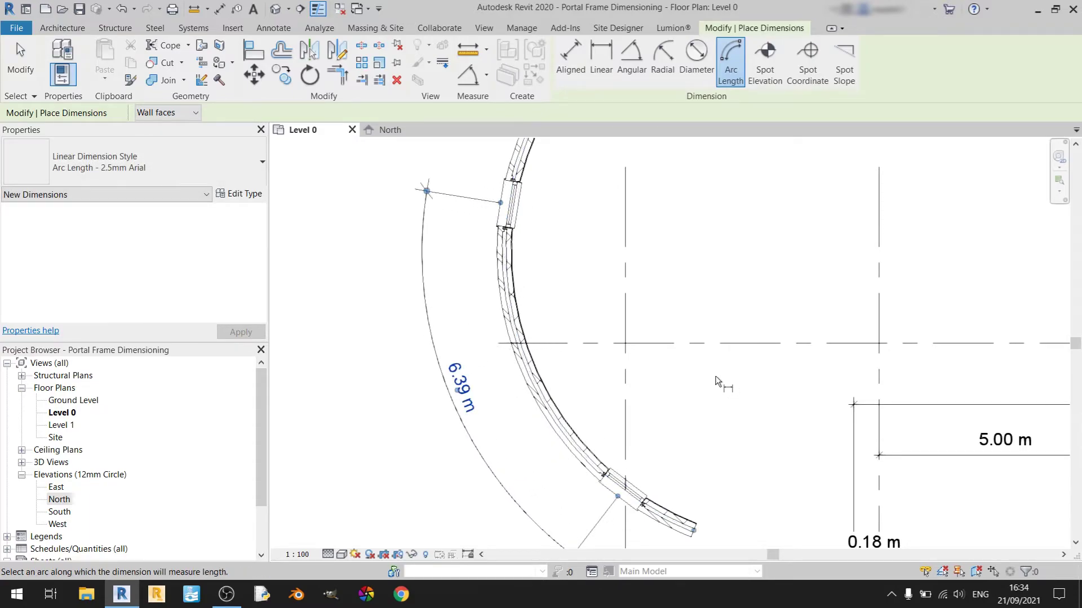
Add an arc length dimension from the centre of the window at grid A to the nearby wall end, in line with the window-to-window dimension
middle_click_drag(716, 382, 591, 282)
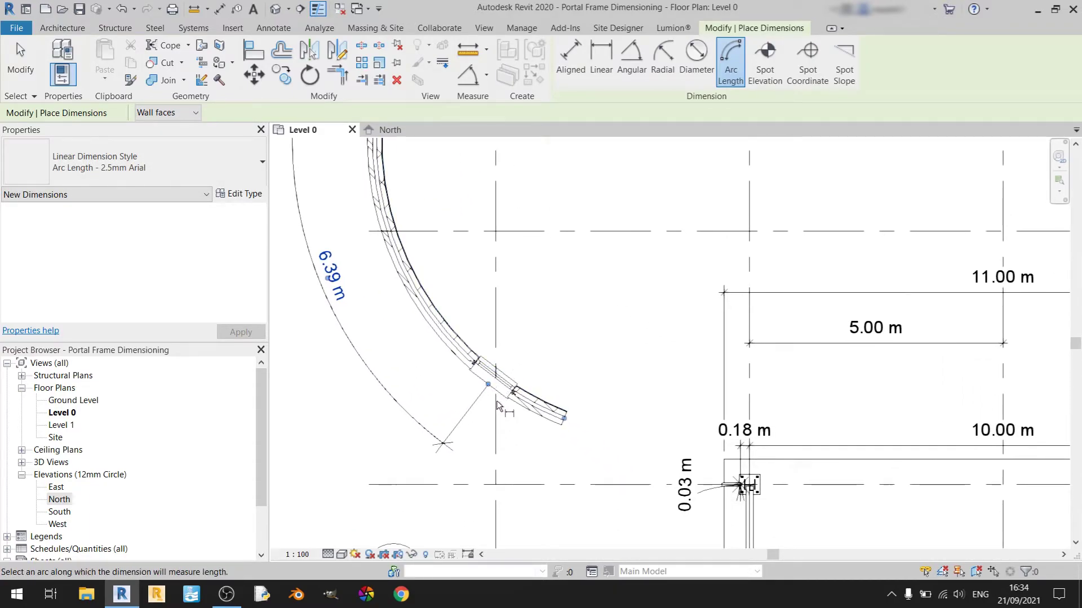
scroll(499, 377, "up", 4)
middle_click_drag(815, 481, 693, 306)
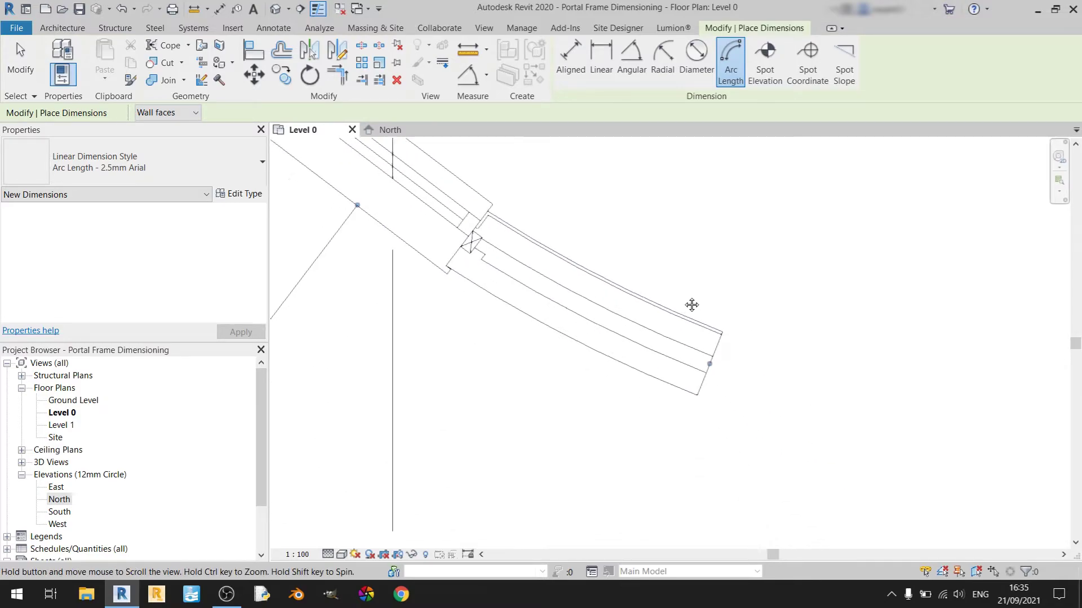
left_click(378, 184)
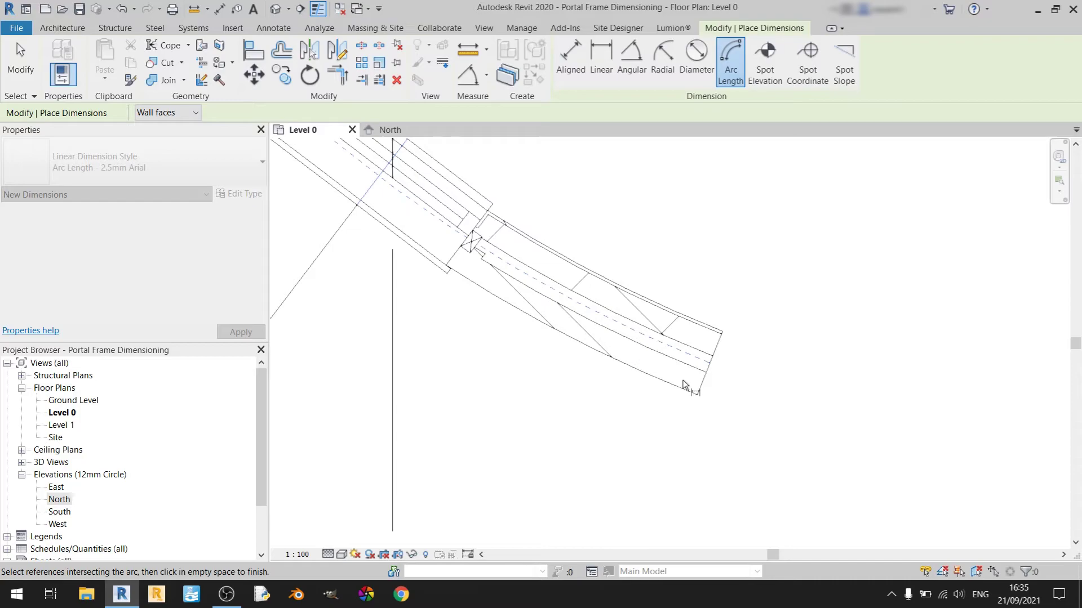
left_click(720, 348)
scroll(720, 348, "down", 3)
scroll(620, 293, "up", 5)
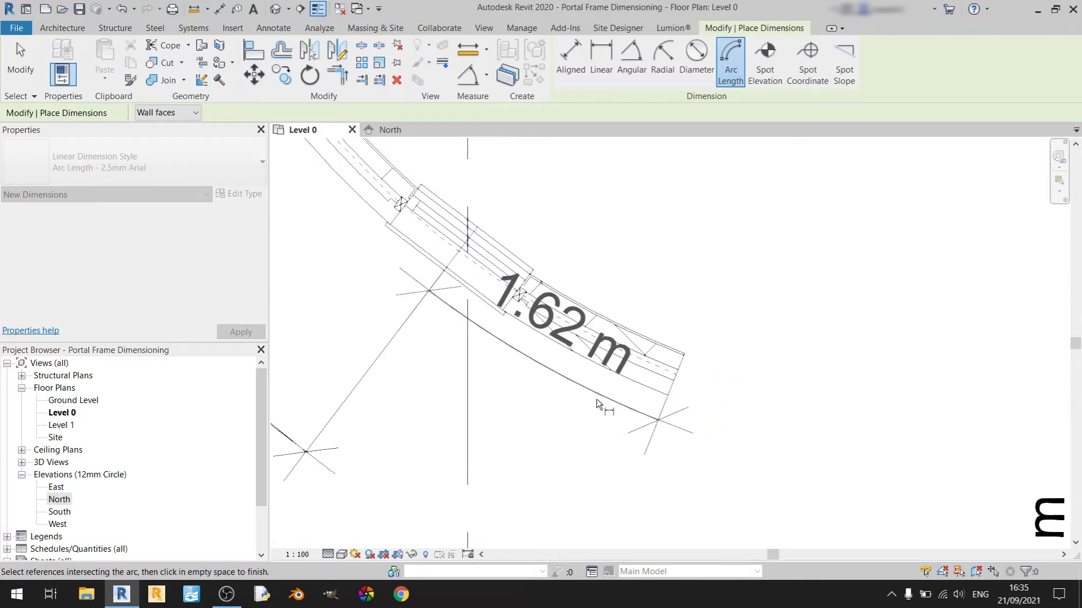
scroll(615, 295, "down", 2)
left_click(614, 295)
scroll(732, 282, "down", 4)
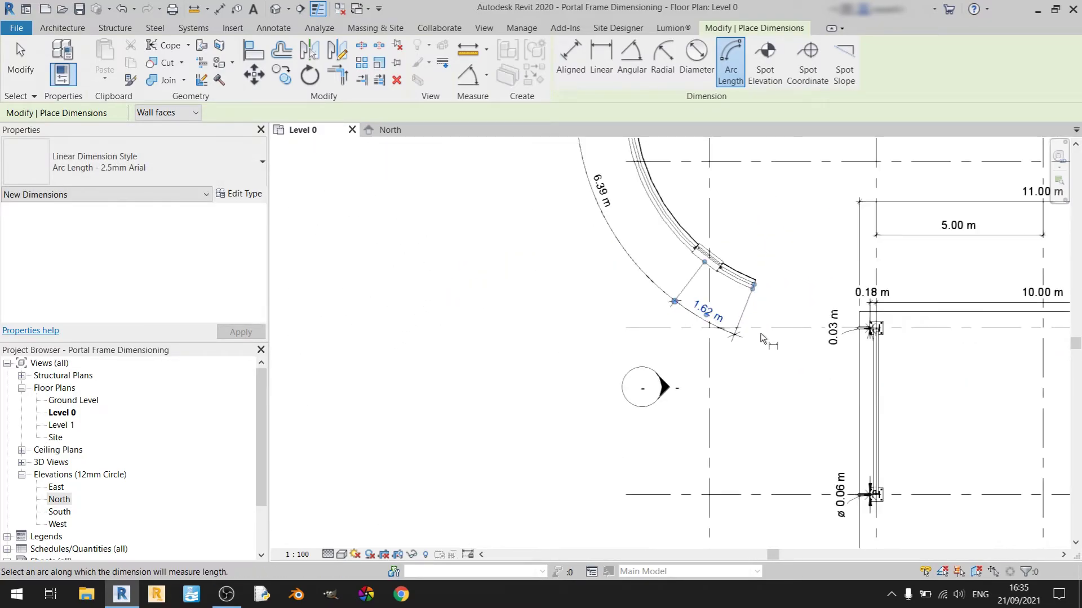
middle_click_drag(741, 265, 605, 284)
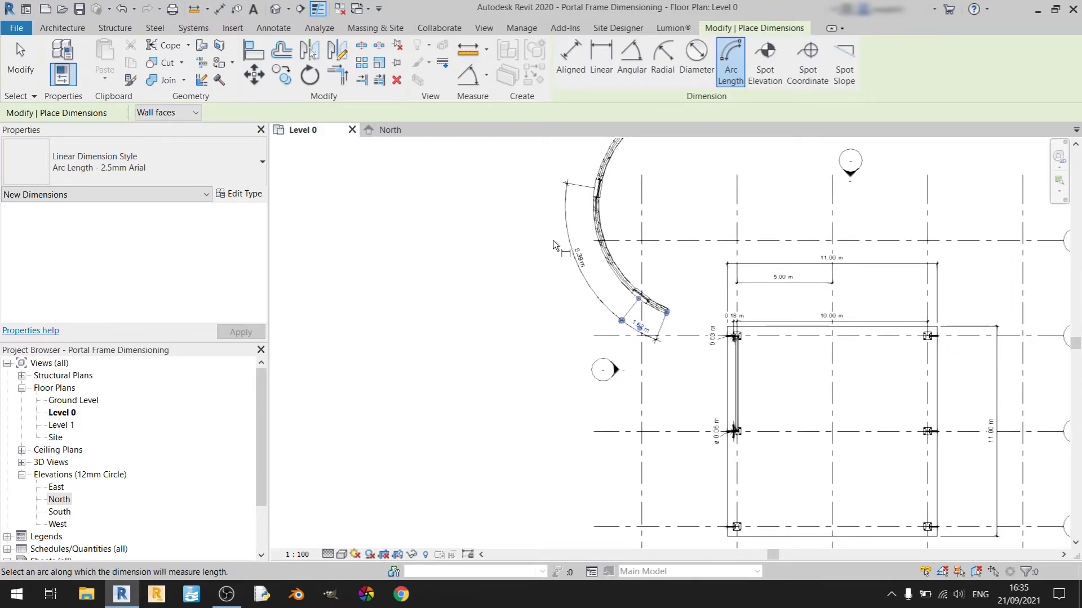
middle_click_drag(639, 214, 578, 272)
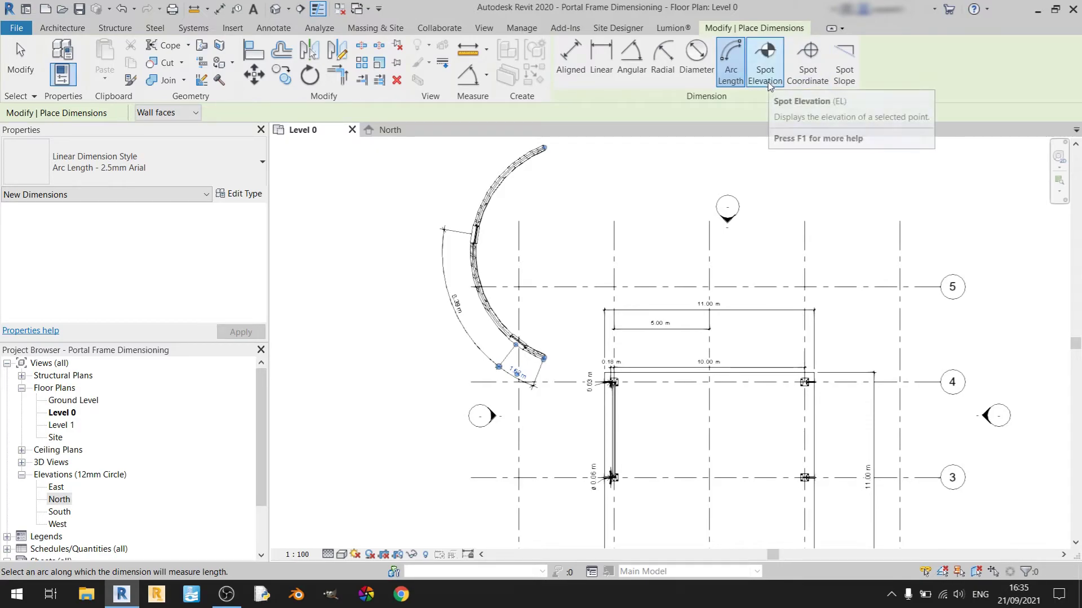
Add a spot elevation with leader and shoulder at the roof ridge on grid C in the North elevation, placing its text above the roof
left_click(395, 131)
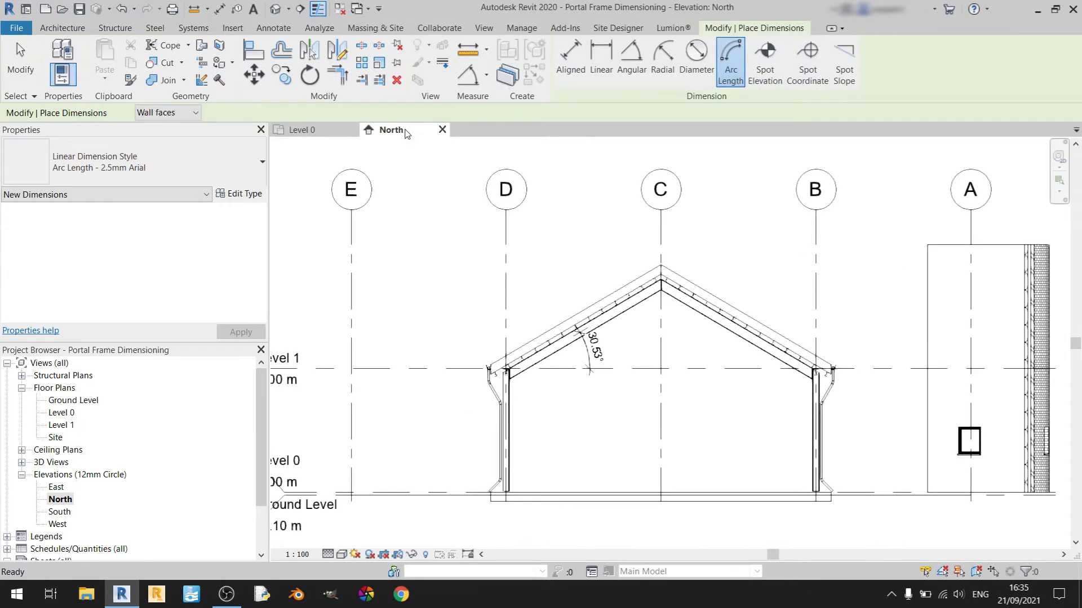
left_click(761, 82)
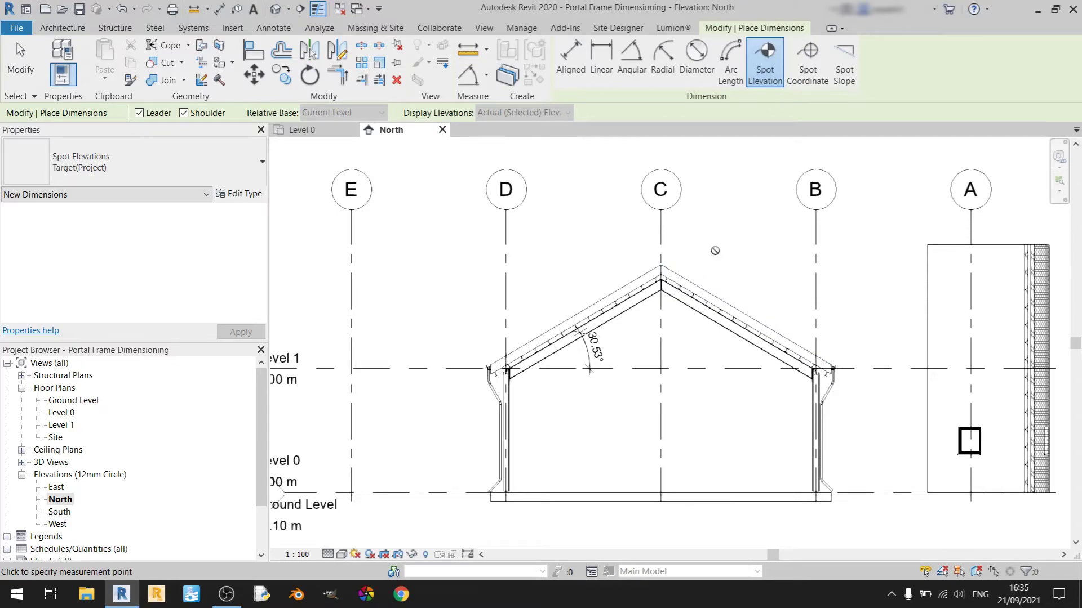
scroll(681, 249, "up", 3)
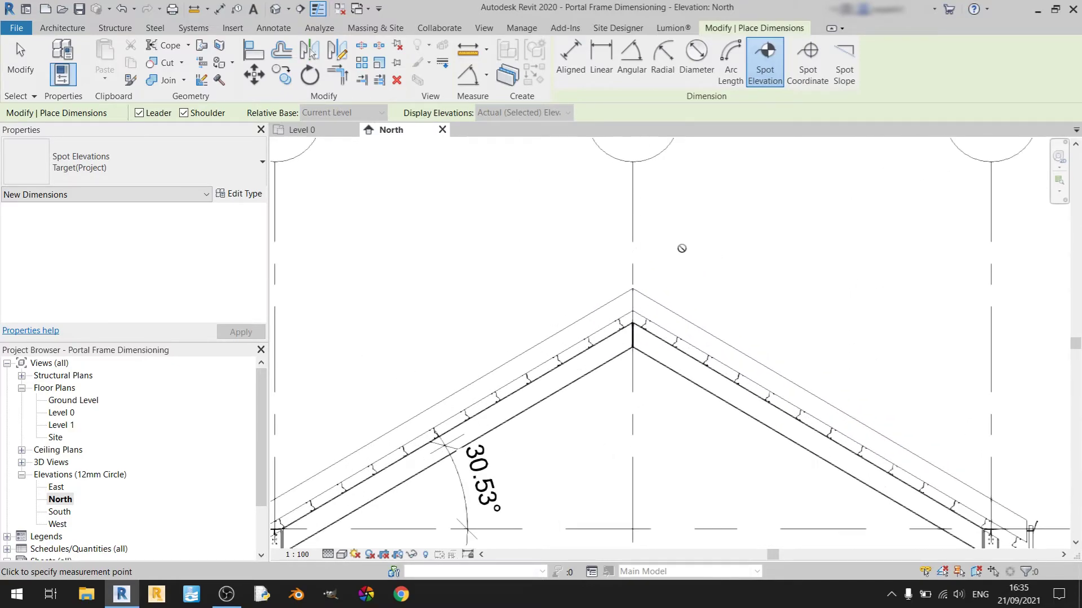
left_click(634, 289)
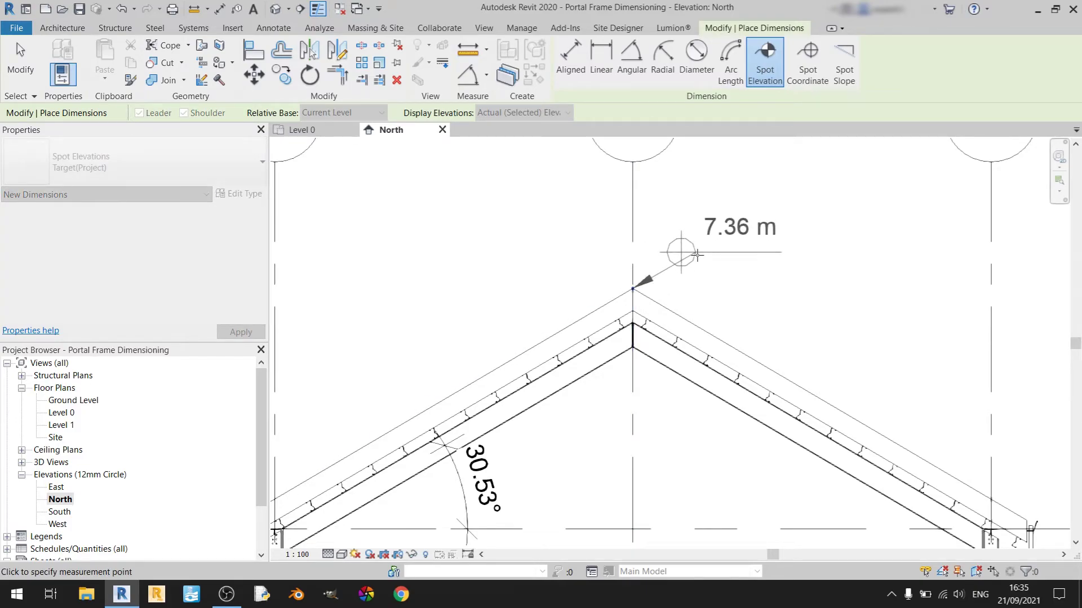
left_click(678, 235)
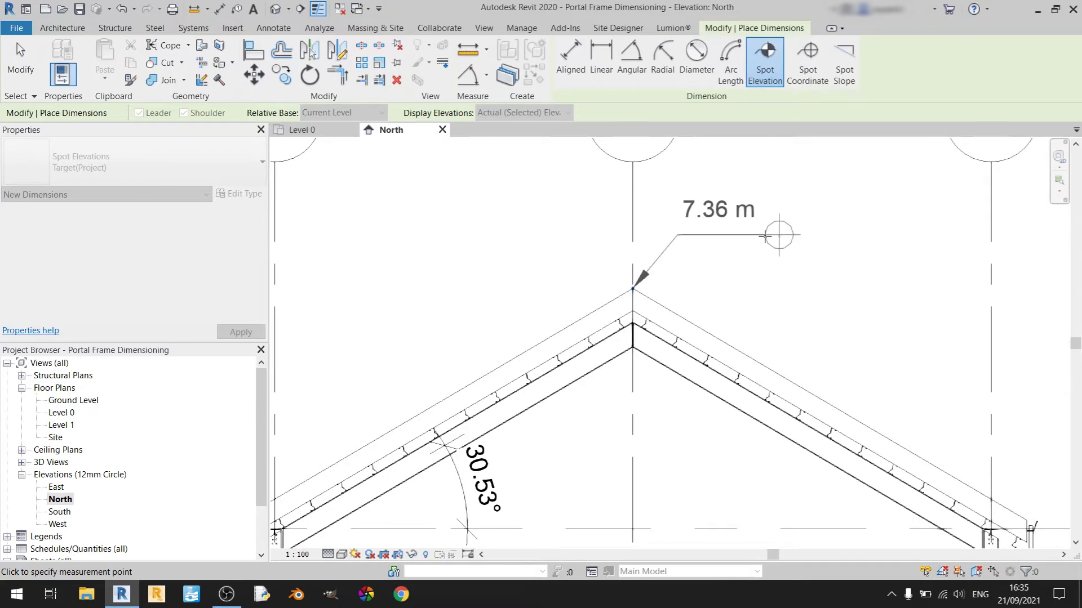
left_click(765, 236)
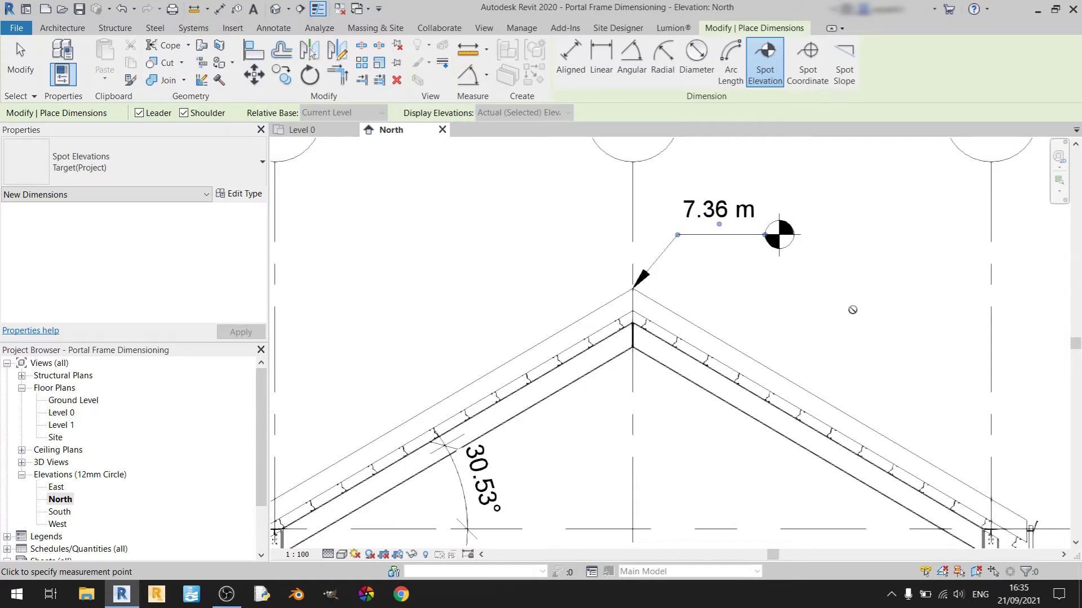
scroll(852, 310, "down", 3)
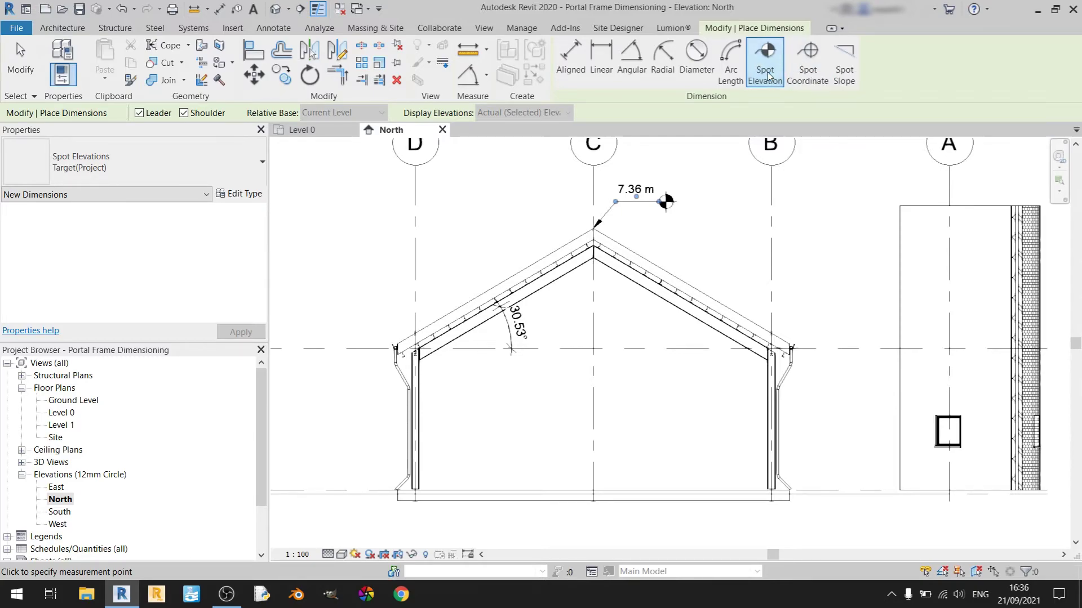
Add a horizontal spot coordinate with leader and shoulder at the slab corner near grids B and 4 in the Level 0 plan
key("ctrl+Tab")
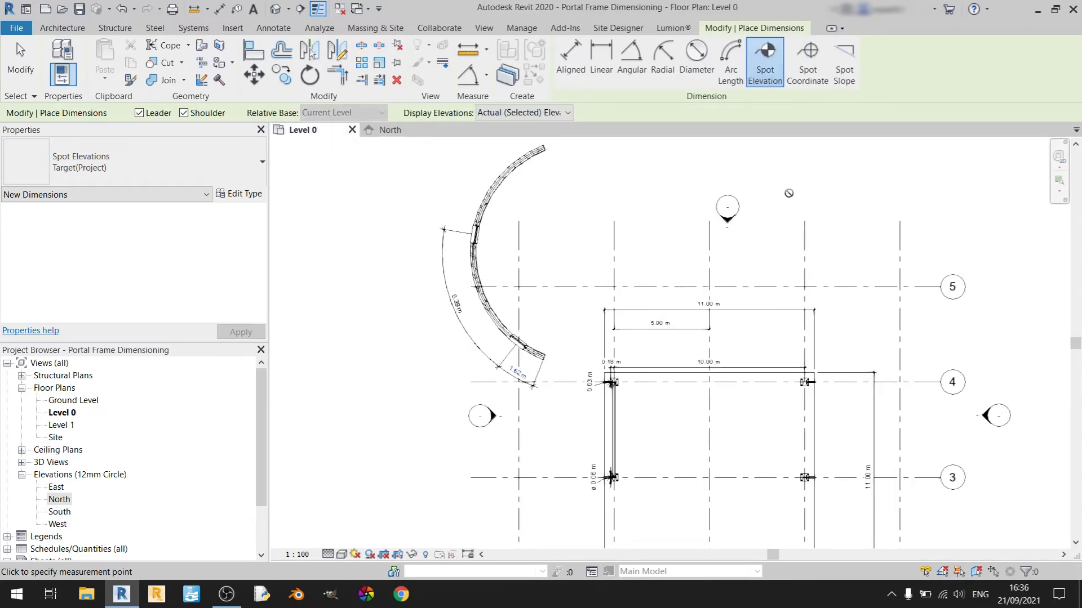
left_click(809, 62)
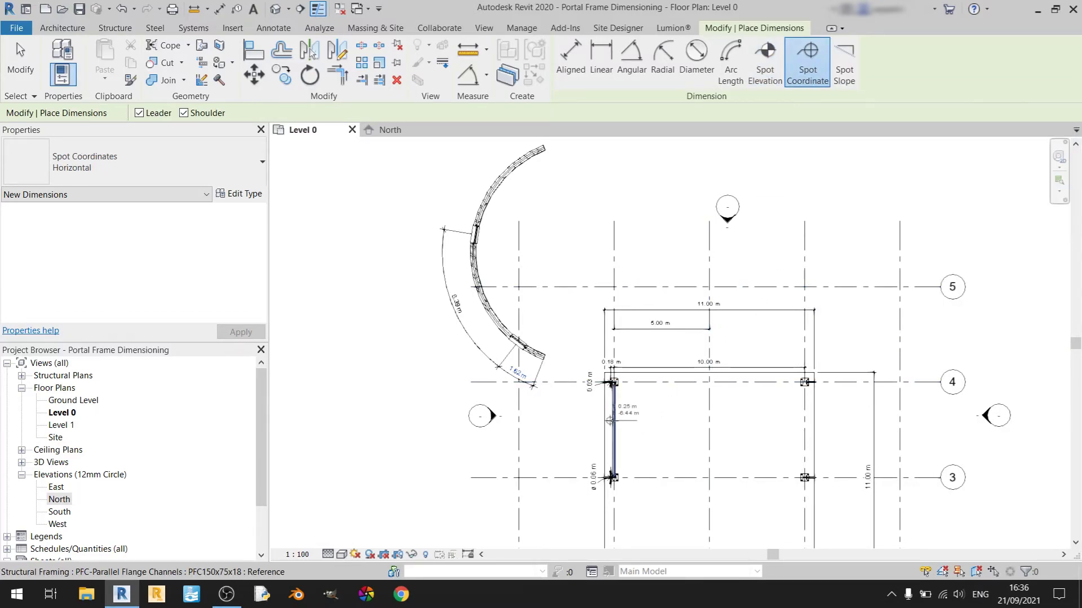
scroll(615, 420, "up", 3)
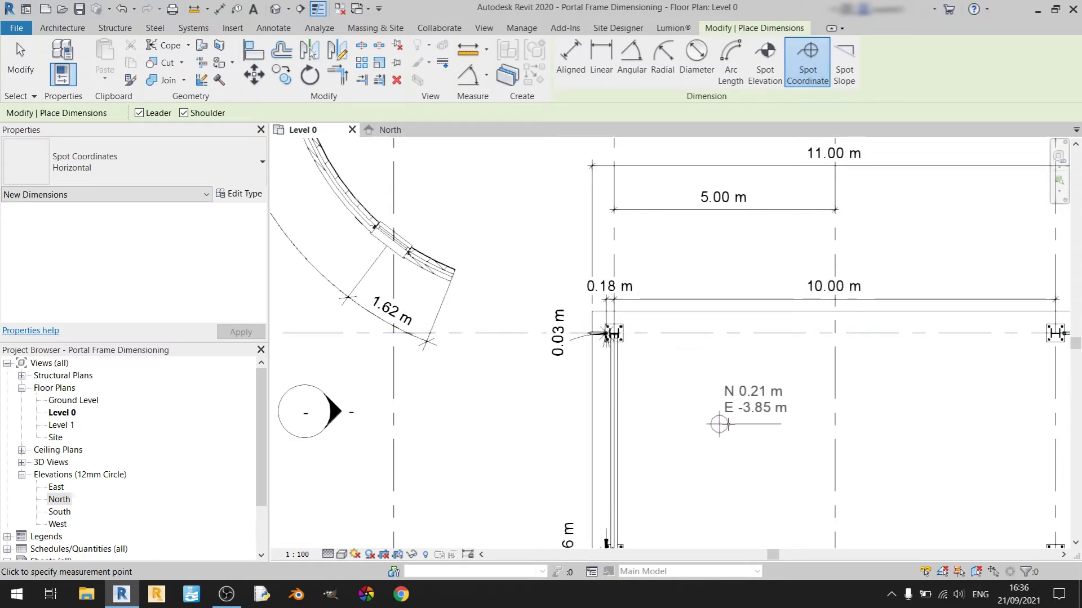
left_click(591, 311)
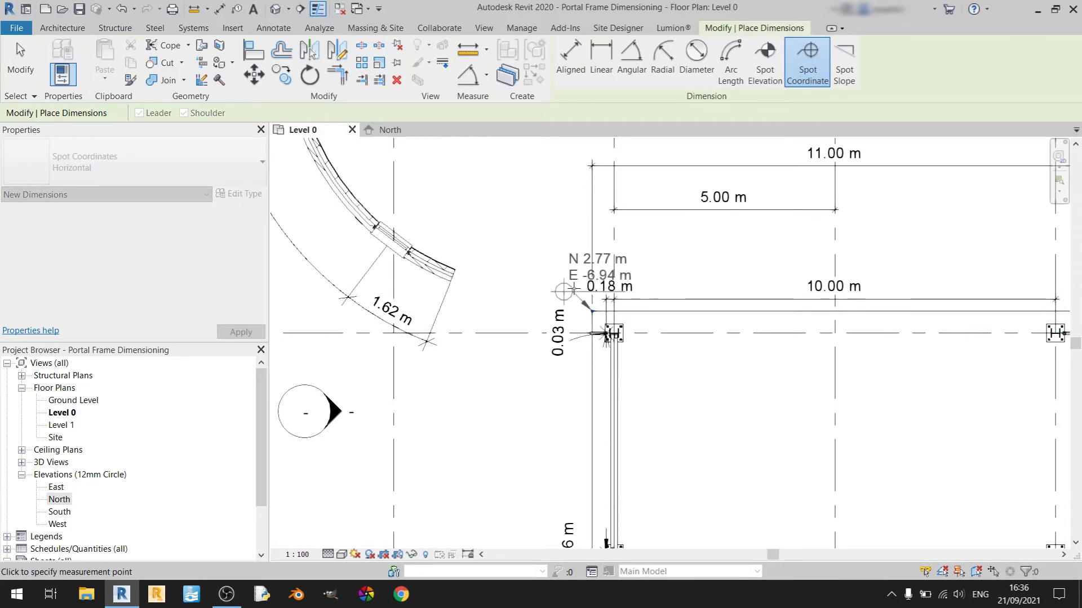
left_click(555, 270)
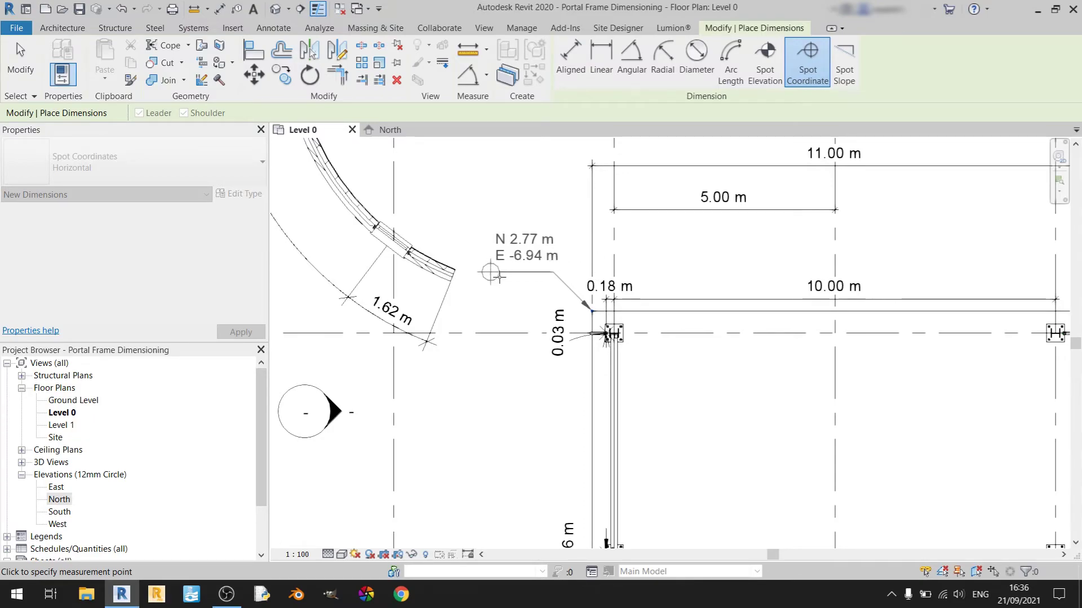
left_click(491, 272)
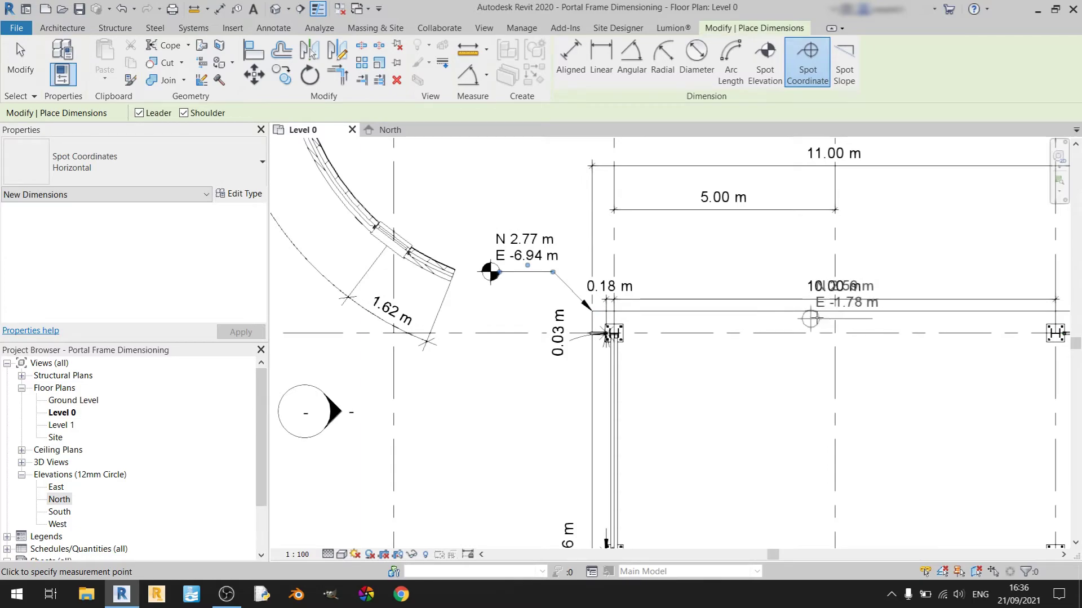
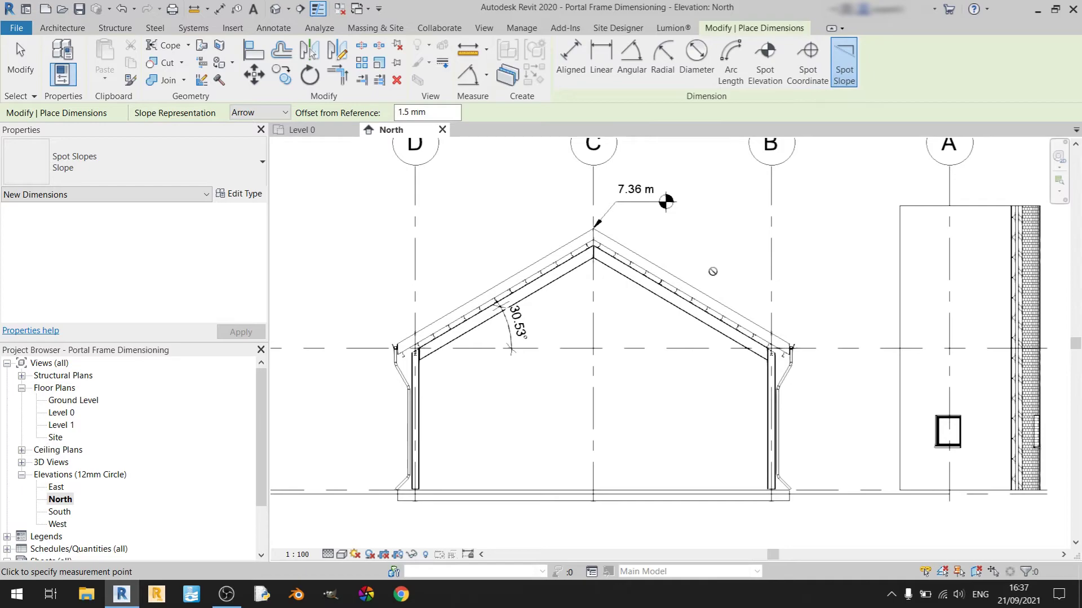
Add an arrow spot slope above the roof's outer face between grids C and B in the North elevation, using a 1.5 mm offset
scroll(709, 275, "up", 3)
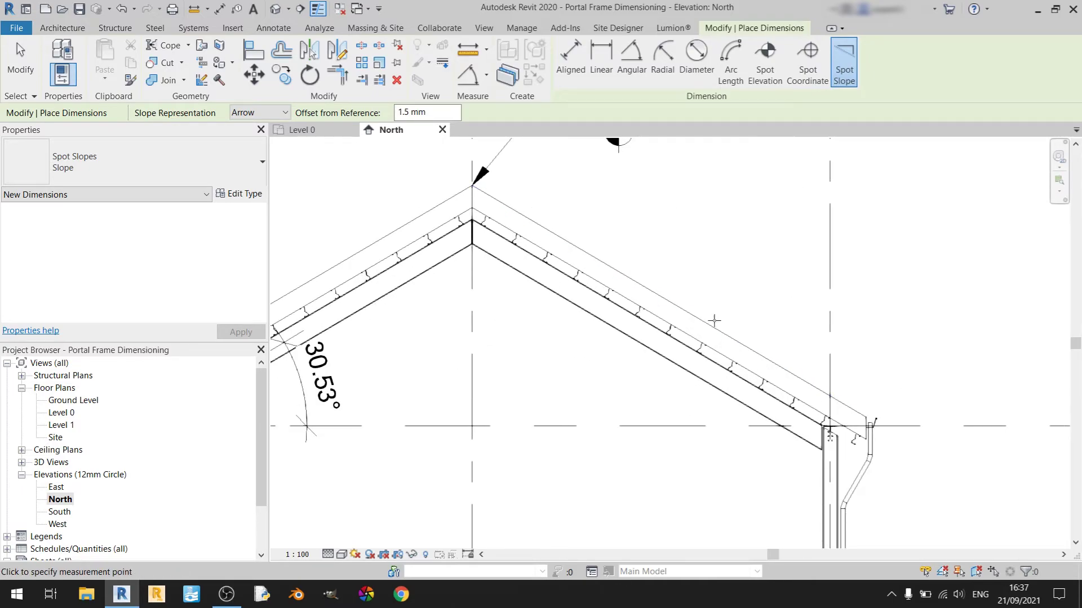
left_click(625, 274)
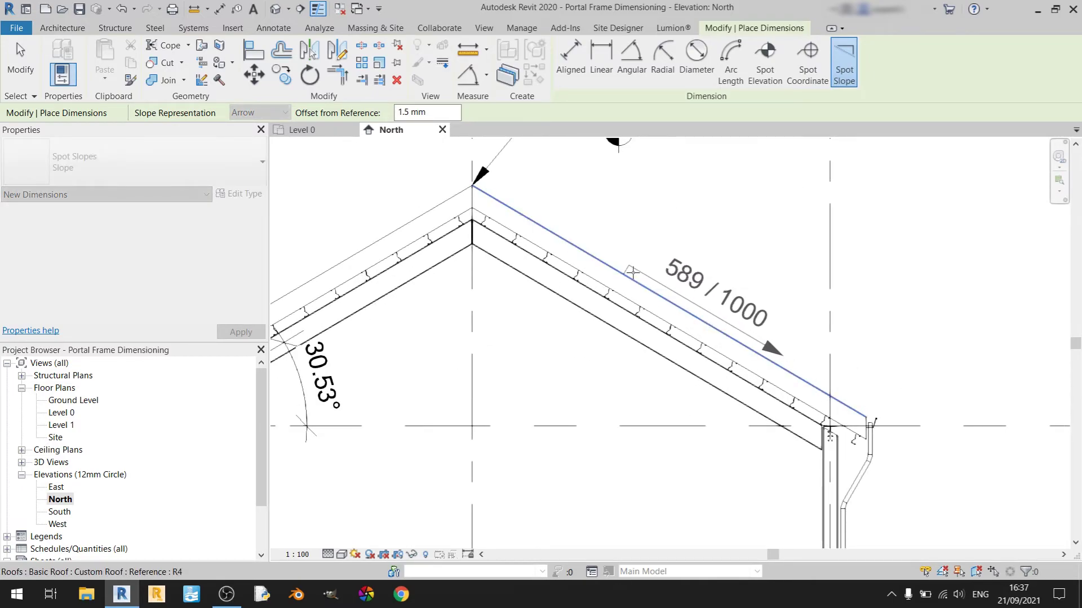
left_click(633, 273)
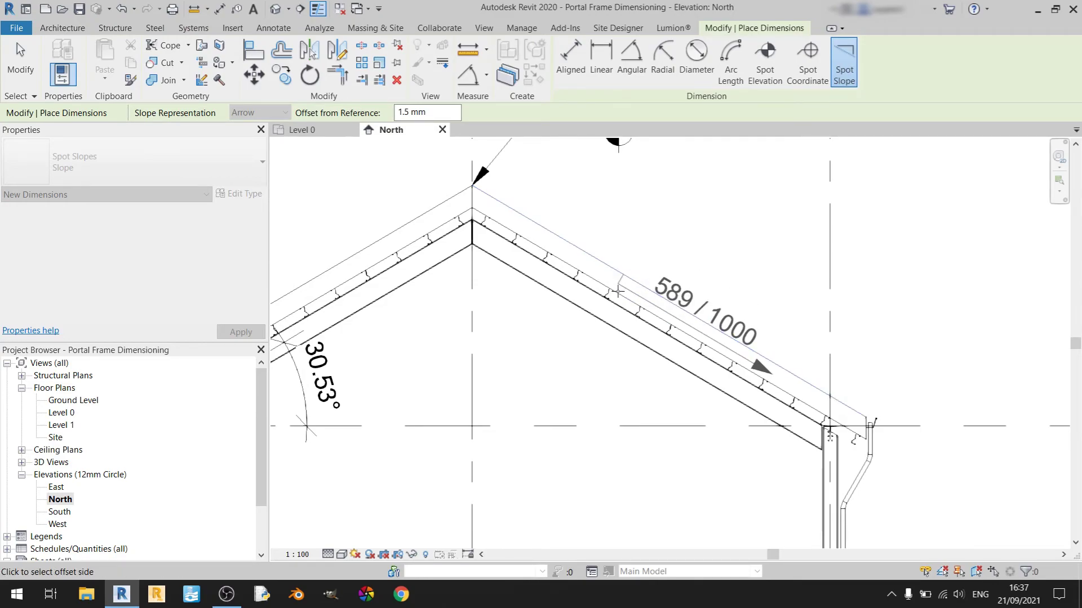
left_click(658, 250)
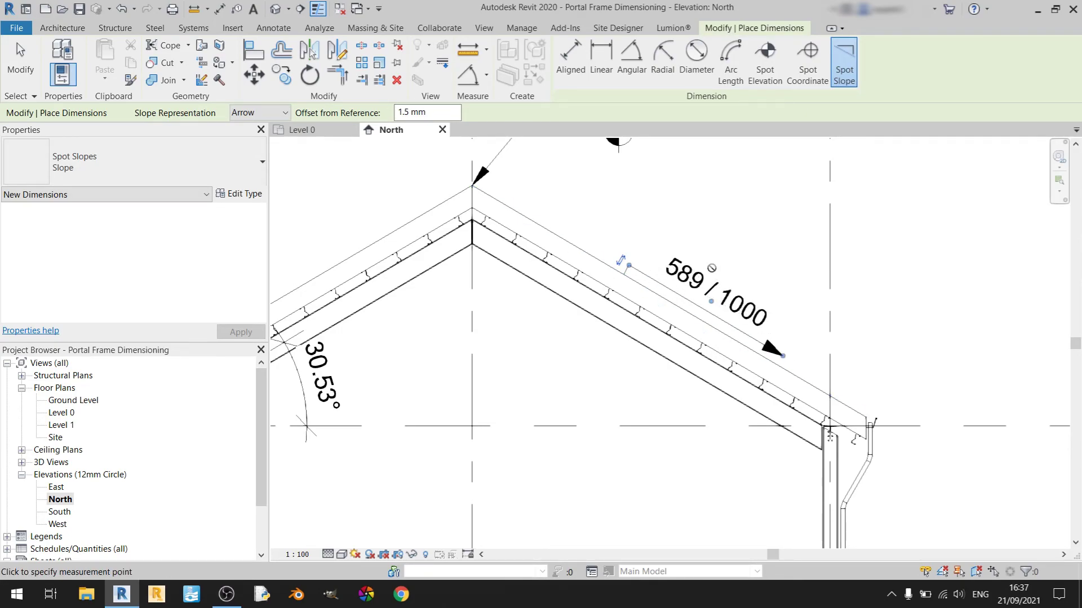
Add a second arrow spot slope on the same roof face near the grid B eave, offset to the underside of the roof line
middle_click_drag(741, 191, 865, 261)
scroll(866, 261, "down", 1)
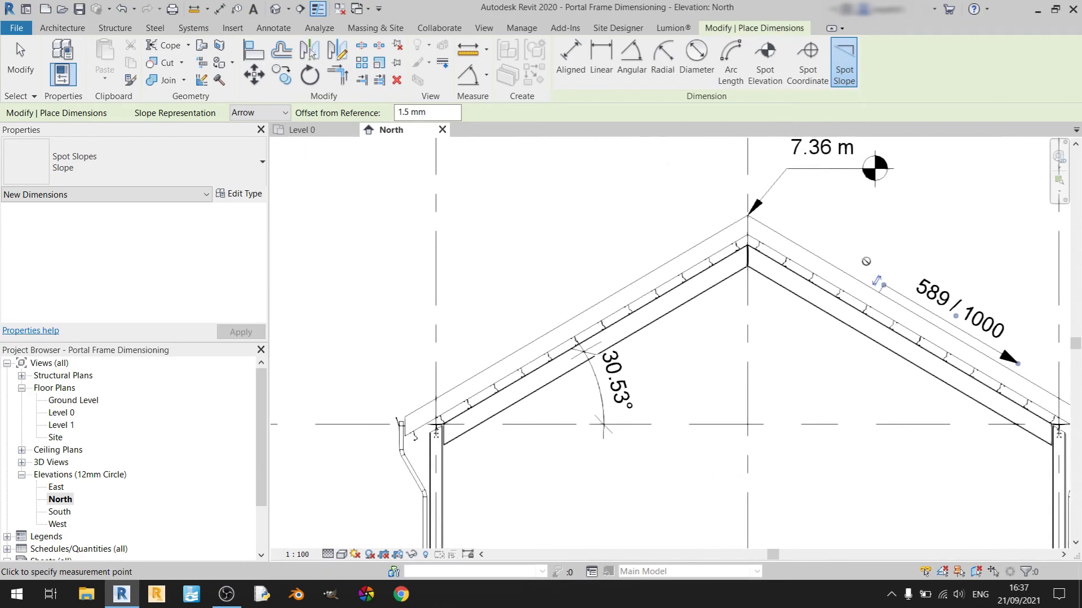
scroll(866, 261, "up", 5)
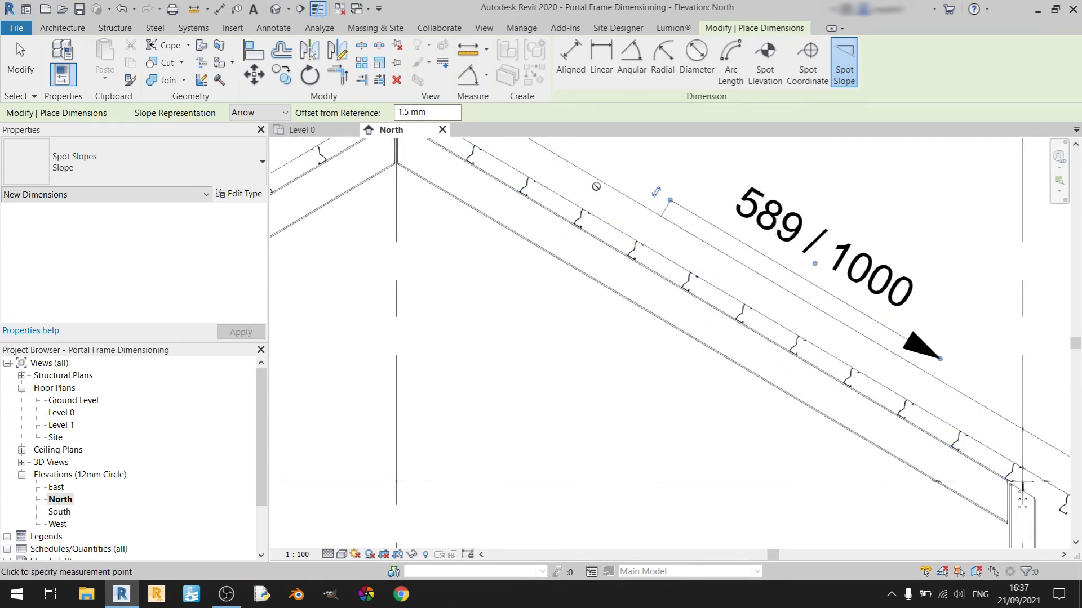
scroll(736, 416, "down", 3)
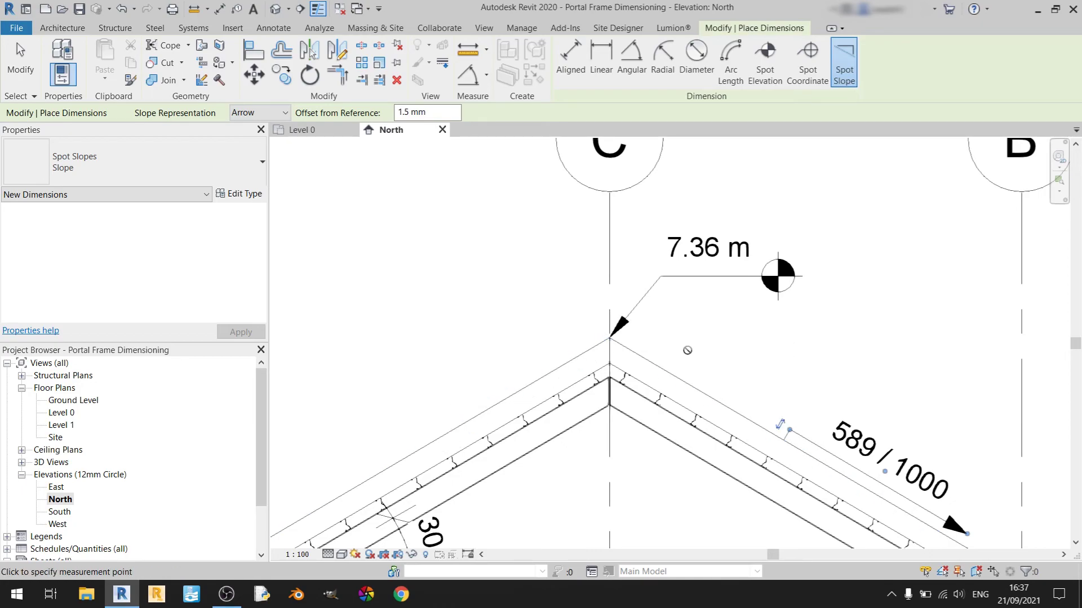
middle_click_drag(716, 388, 561, 216)
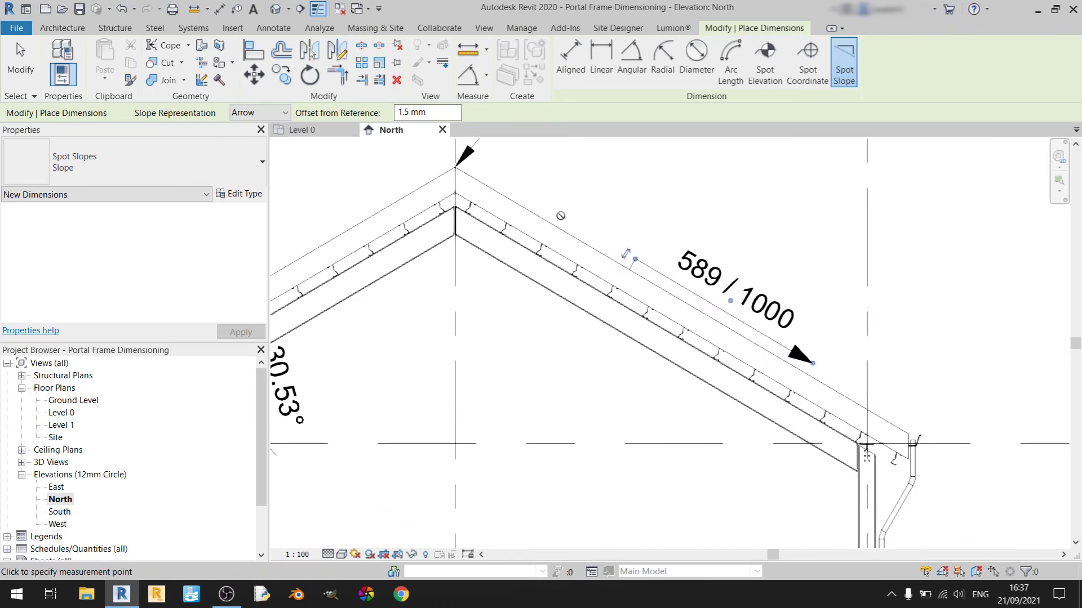
left_click(842, 395)
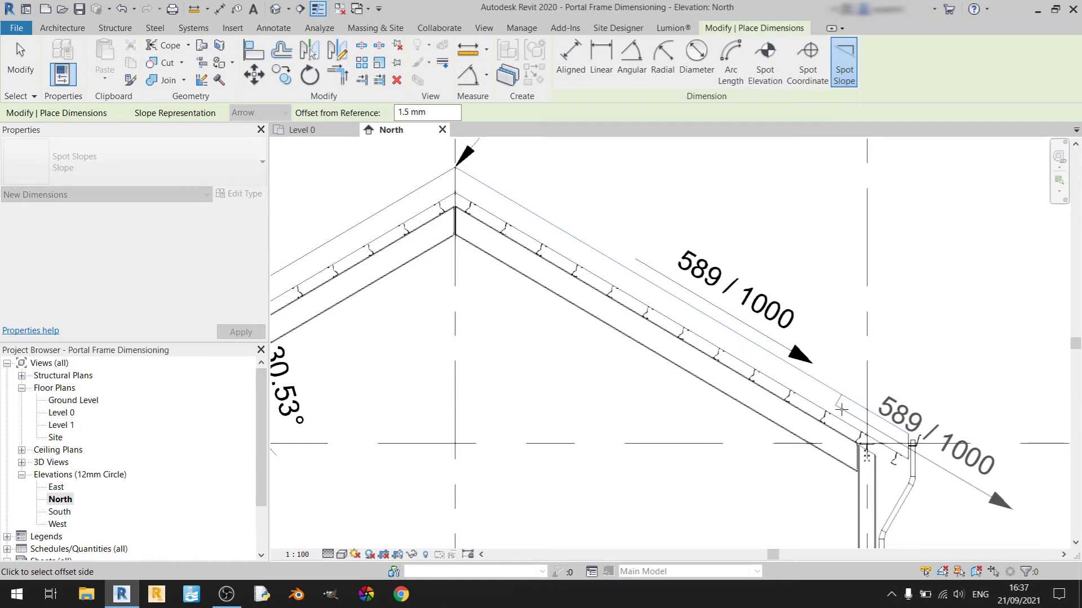
left_click(841, 410)
middle_click_drag(896, 360, 707, 266)
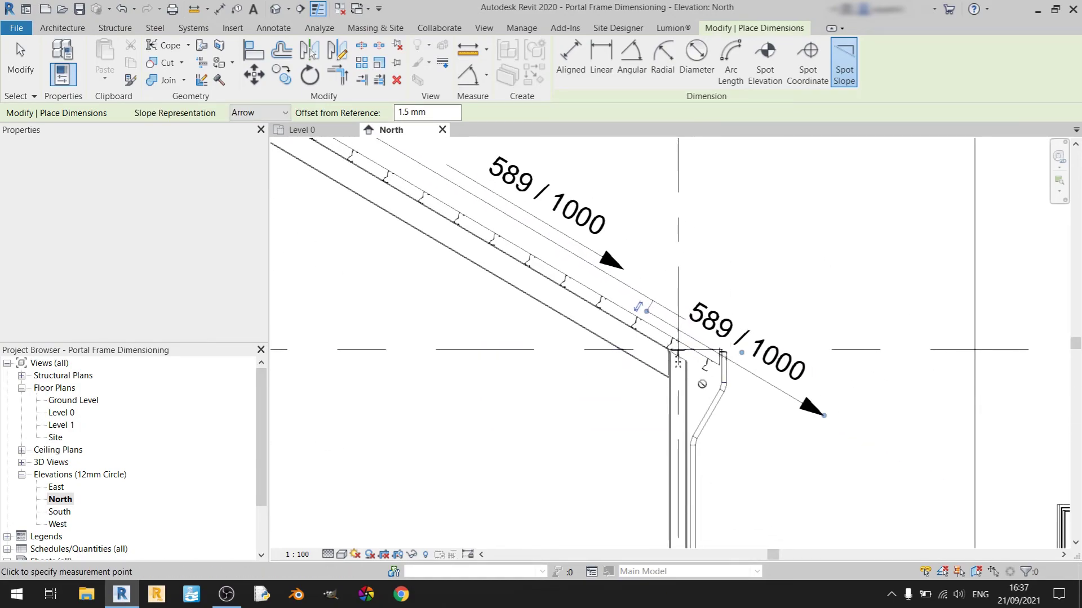
scroll(702, 385, "down", 3)
middle_click_drag(669, 354, 776, 394)
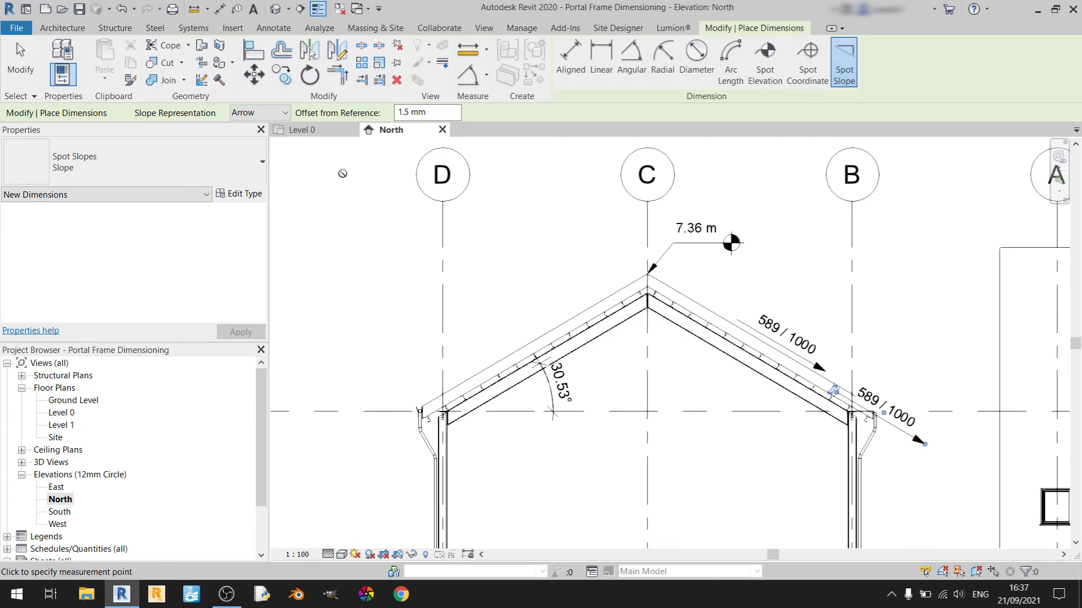
Set the slope representation to Triangle and add a spot slope above the roof's outer face between grids D and C
left_click(271, 115)
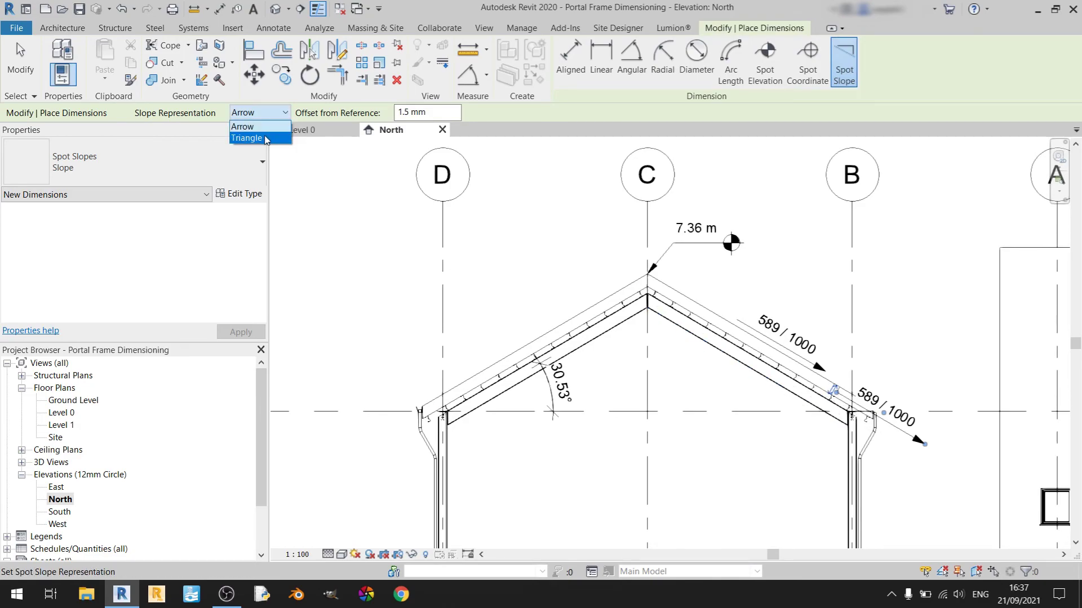
left_click(267, 139)
scroll(573, 334, "up", 1)
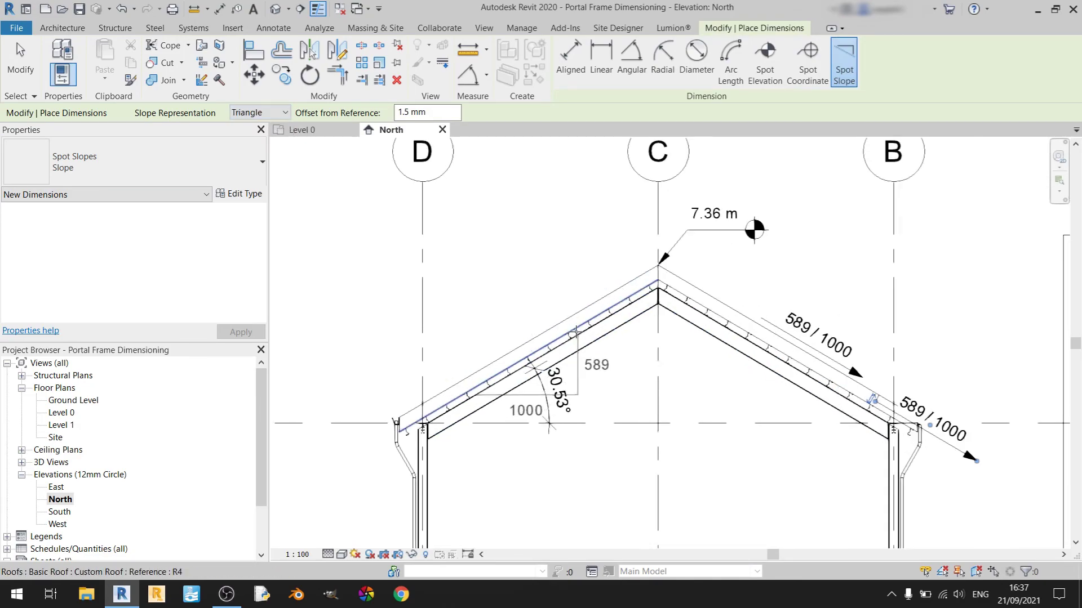
scroll(573, 334, "up", 1)
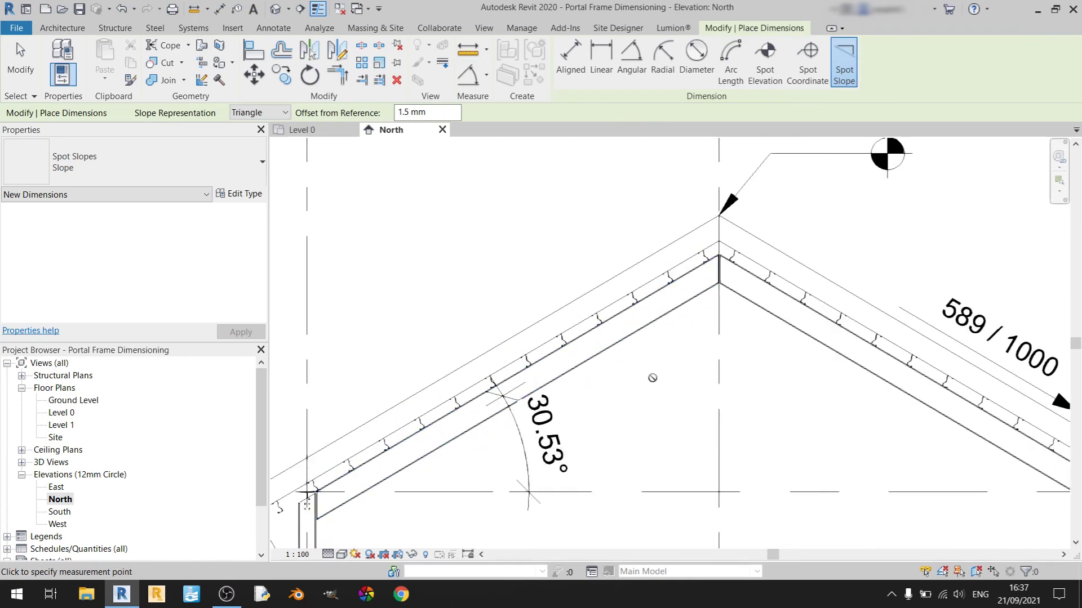
left_click(601, 286)
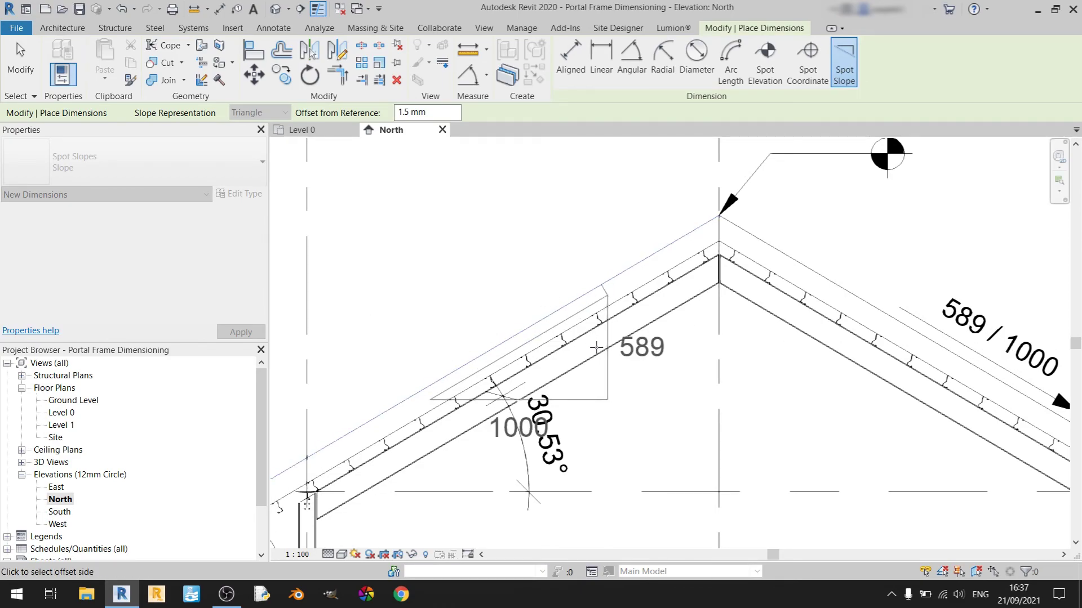
left_click(536, 273)
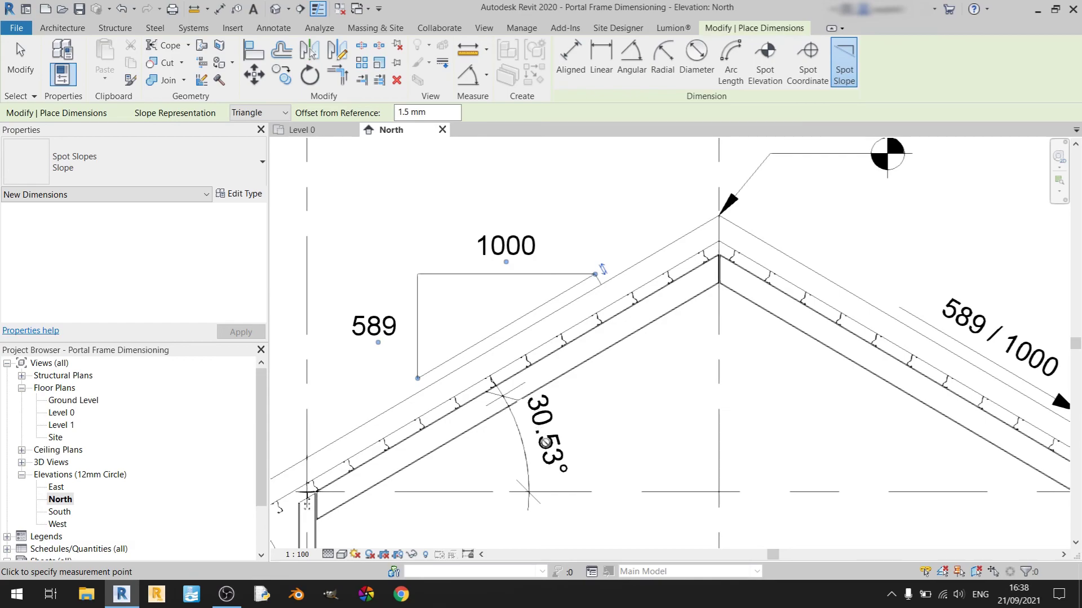
scroll(545, 443, "down", 1)
scroll(566, 445, "down", 1)
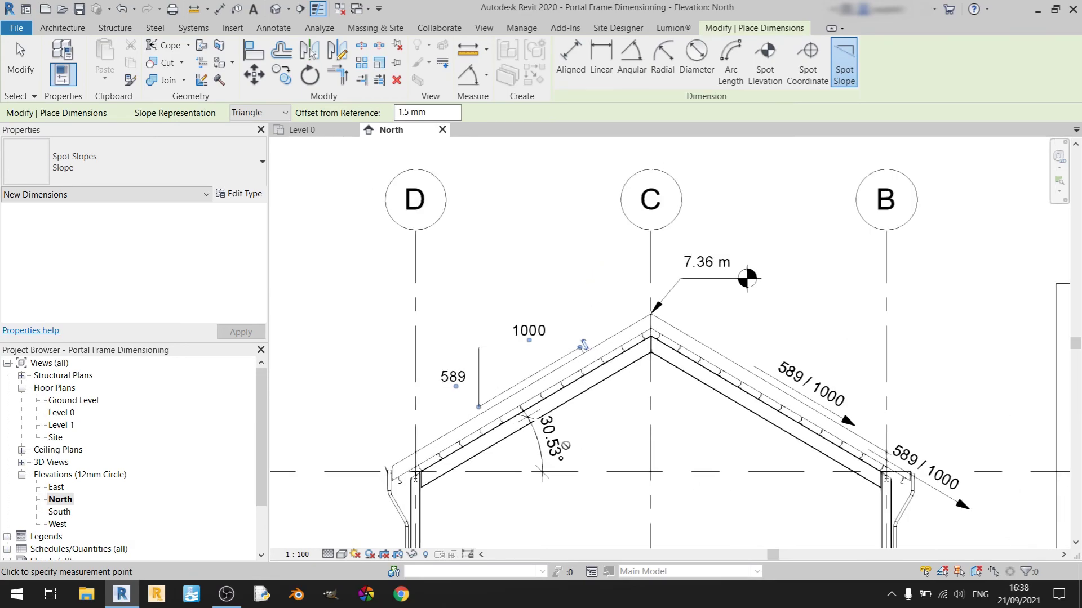